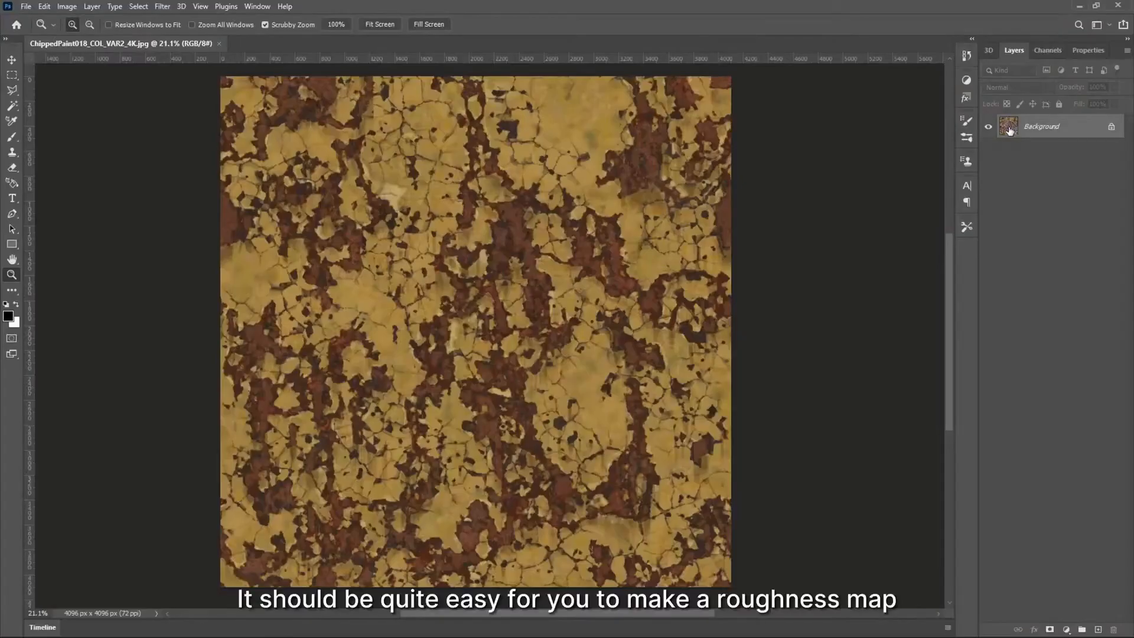
# - Duplicate the chipped paint texture's Background layer and desaturate the copy
pyautogui.hotkey('ctrl', 'j')
pyautogui.click(67, 6)
pyautogui.moveTo(101, 34)
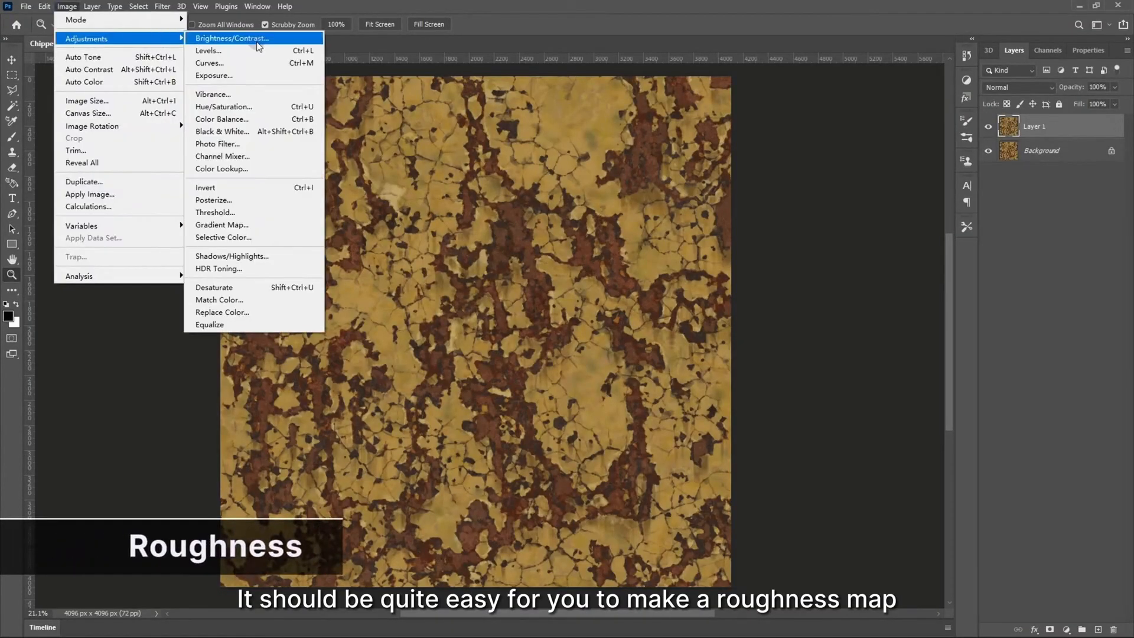
pyautogui.click(236, 287)
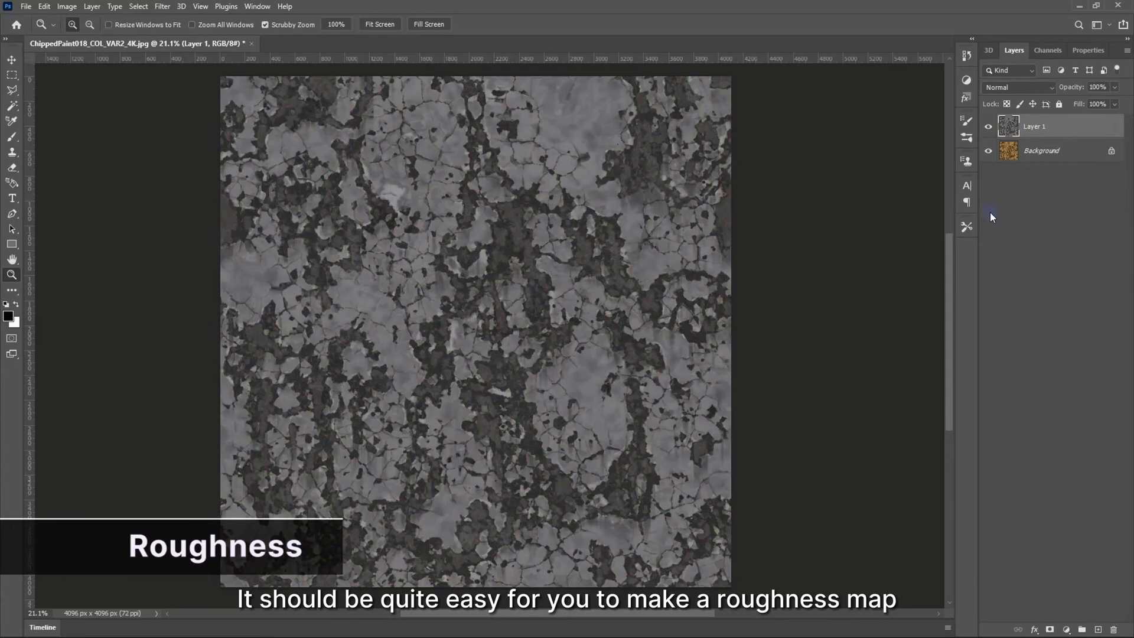
# - Invert the grayscale layer and increase its contrast with Levels by moving the black and white input points inward
pyautogui.hotkey('ctrl', 'i')
pyautogui.hotkey('ctrl', 'l')
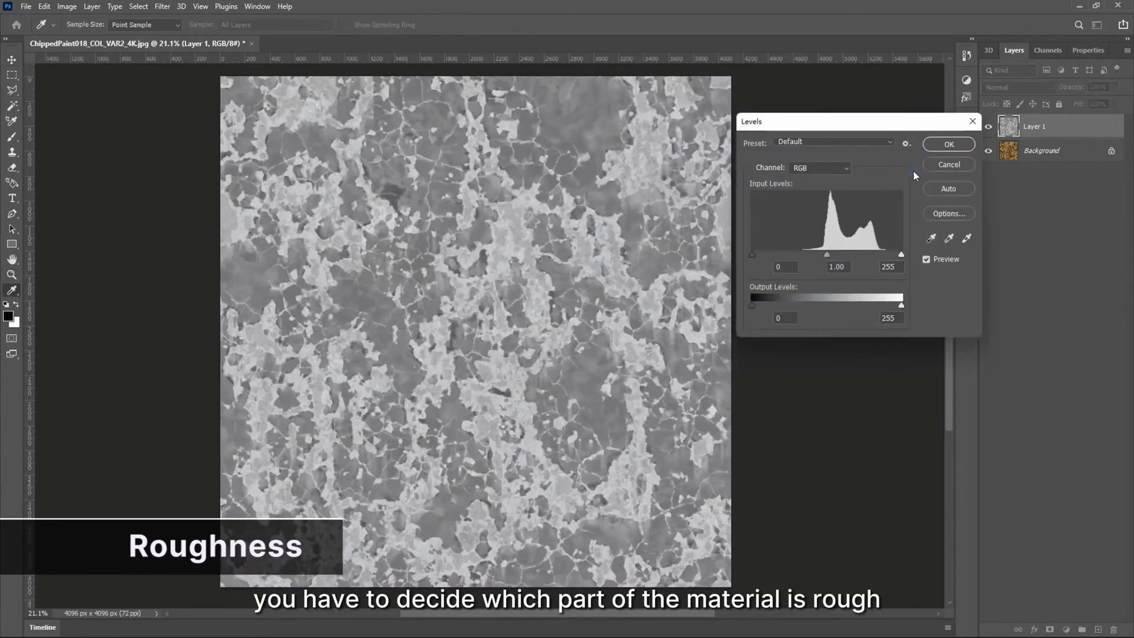
pyautogui.moveTo(753, 254); pyautogui.dragTo(806, 254)
pyautogui.moveTo(901, 255); pyautogui.dragTo(854, 251)
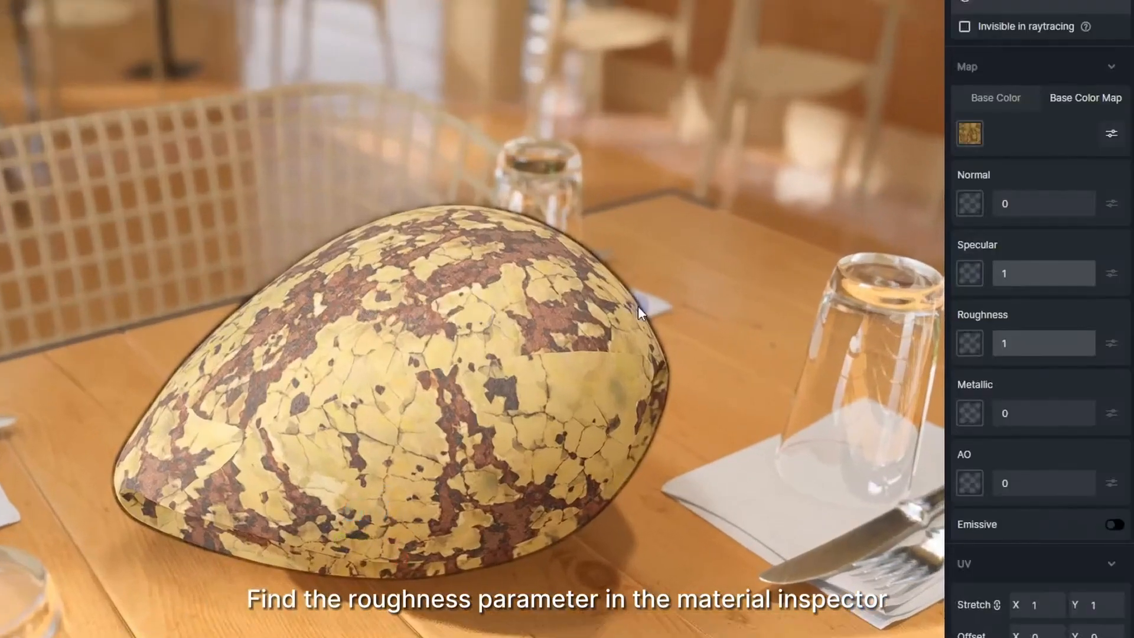
# - In D5 Render, load the roughness map image into the Roughness slot of the chipped paint material
pyautogui.click(975, 341)
pyautogui.doubleClick(543, 122)
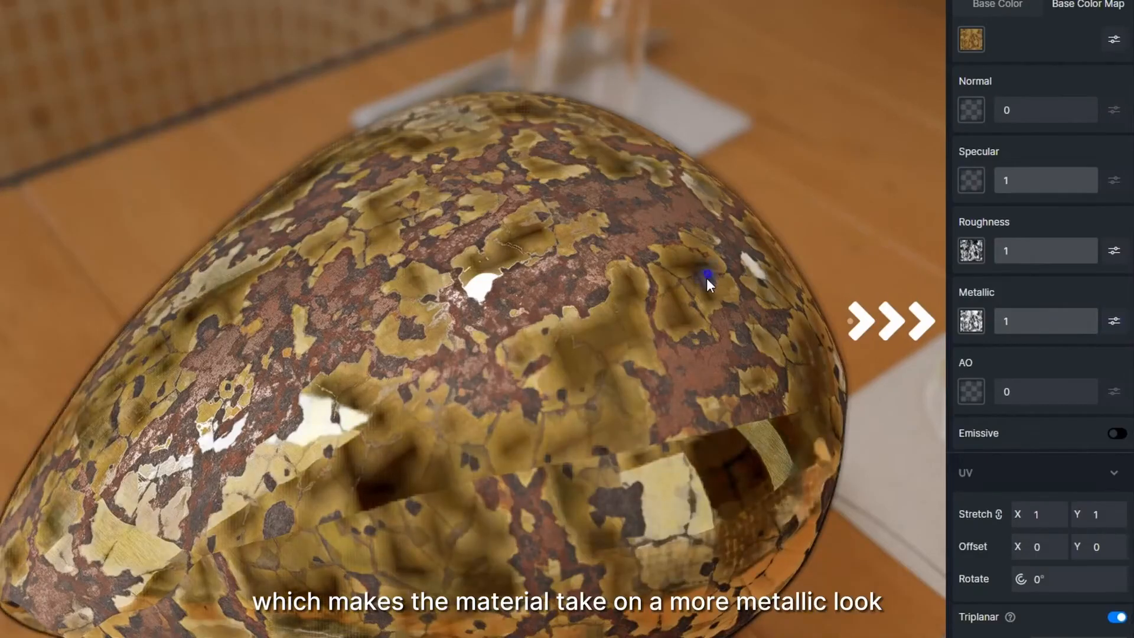
pyautogui.moveTo(1081, 536); pyautogui.dragTo(1107, 536)
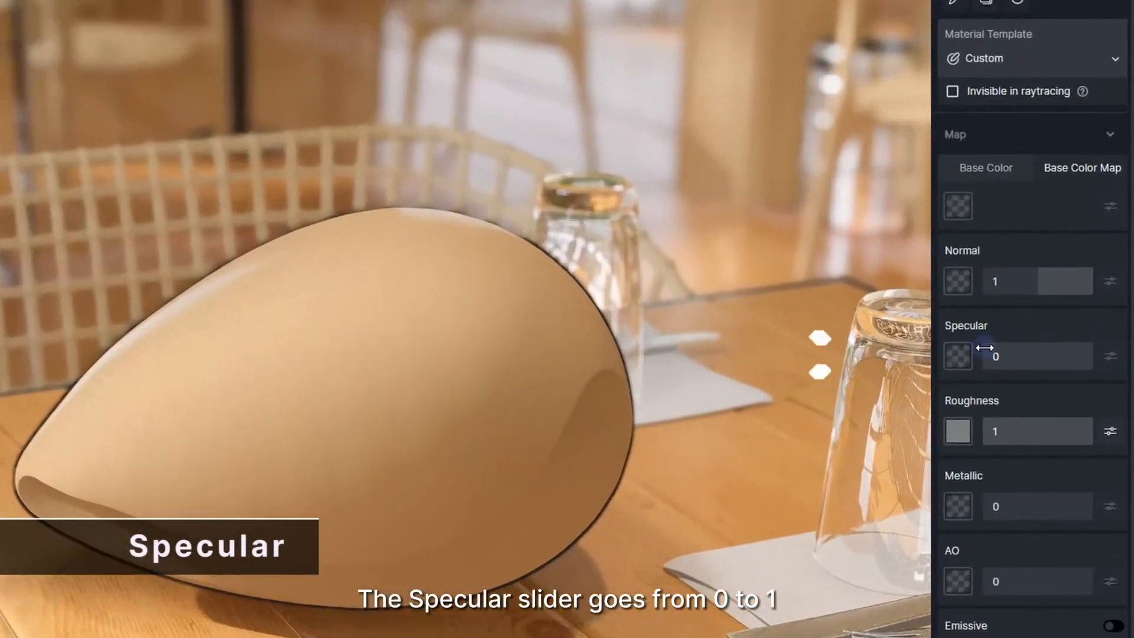
# - Lower the sculpture material's Specular to 0, raise it to 0.48, and set Metallic to 1
pyautogui.moveTo(985, 348); pyautogui.dragTo(886, 344)
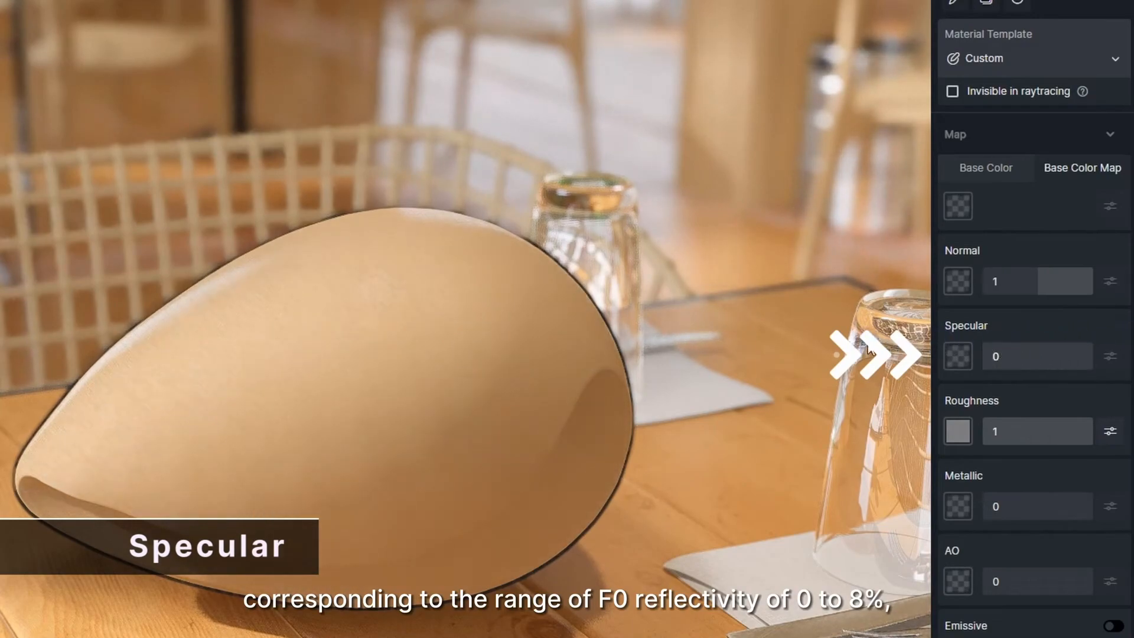
pyautogui.moveTo(967, 331); pyautogui.dragTo(1036, 345)
pyautogui.moveTo(1003, 511); pyautogui.dragTo(1117, 504)
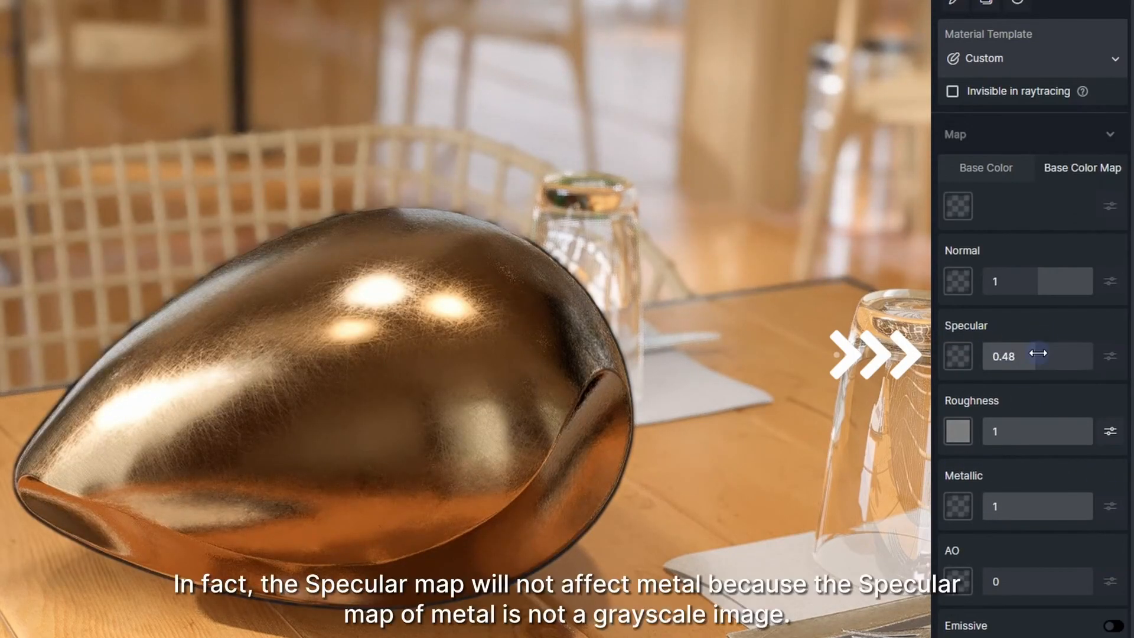
# - Try different Specular strengths on the sculpture's metal and ceramic-looking finishes
pyautogui.moveTo(1038, 353); pyautogui.dragTo(1130, 354)
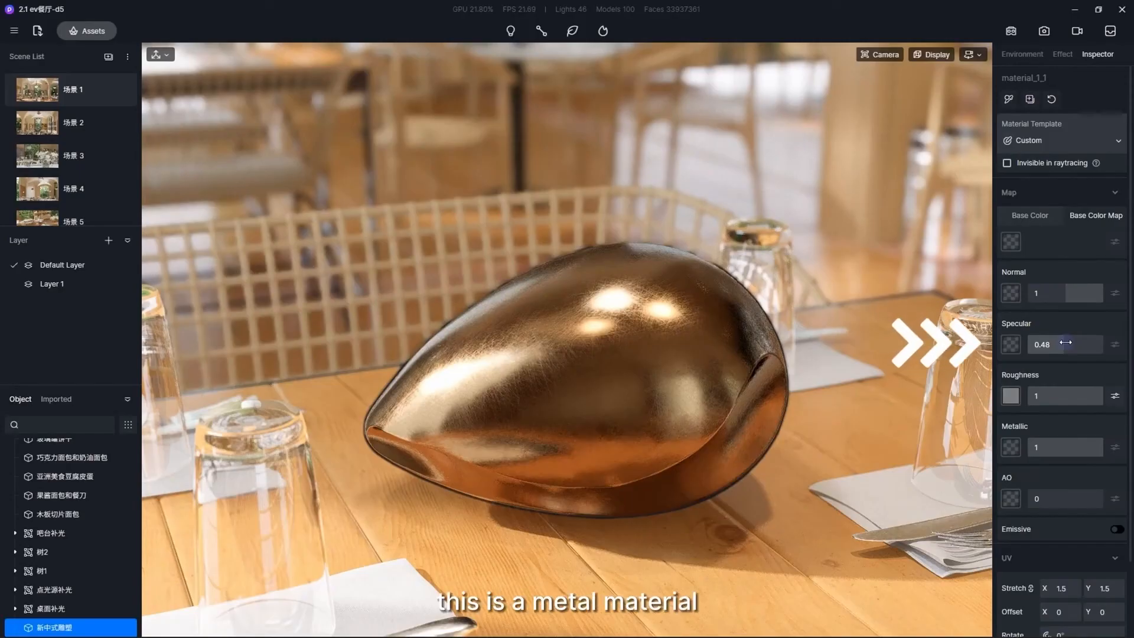
pyautogui.moveTo(1064, 341); pyautogui.dragTo(1038, 330)
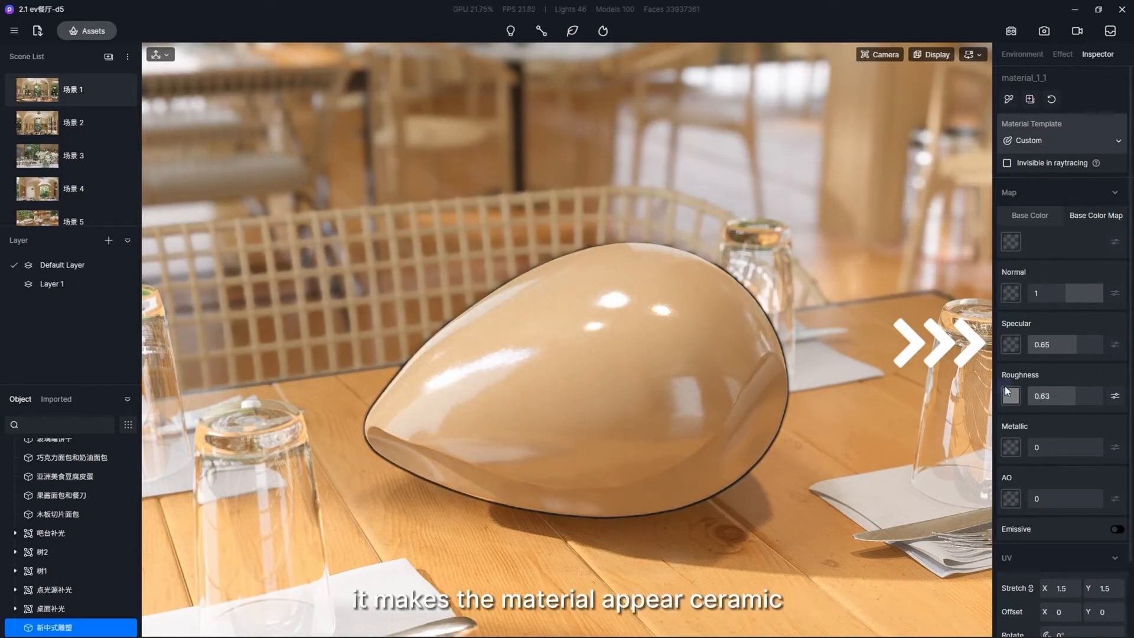
pyautogui.moveTo(1076, 344)
pyautogui.mouseDown()
pyautogui.moveTo(1097, 338)
pyautogui.moveTo(1074, 341)
pyautogui.mouseUp()
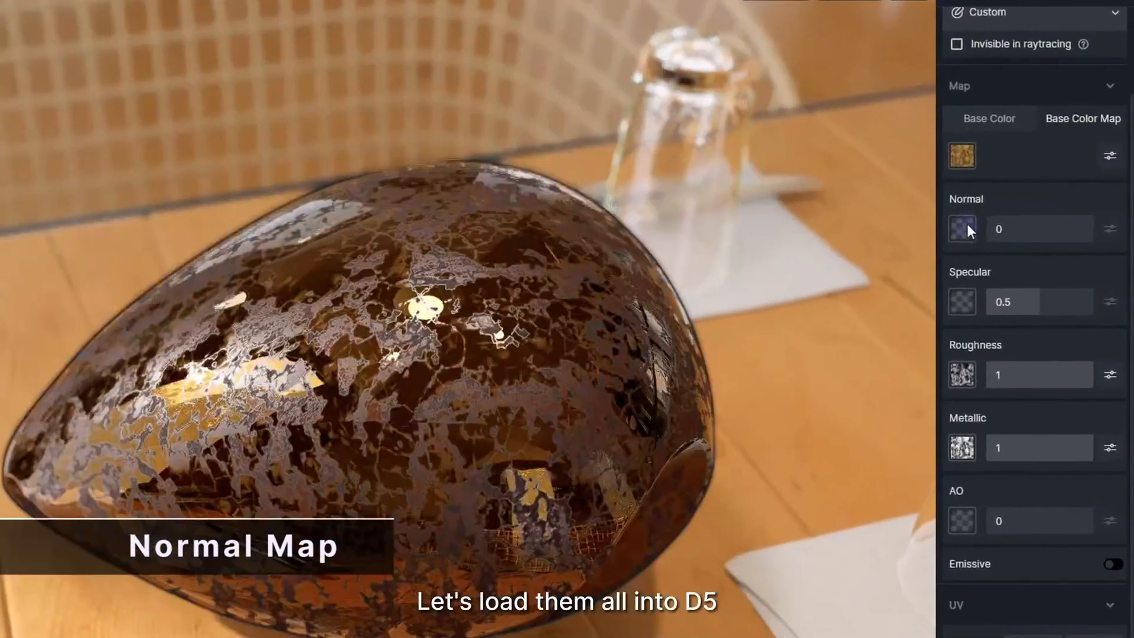
# - Load the normal map image into the chipped paint material's Normal slot and set its strength to 1
pyautogui.click(1013, 220)
pyautogui.doubleClick(429, 169)
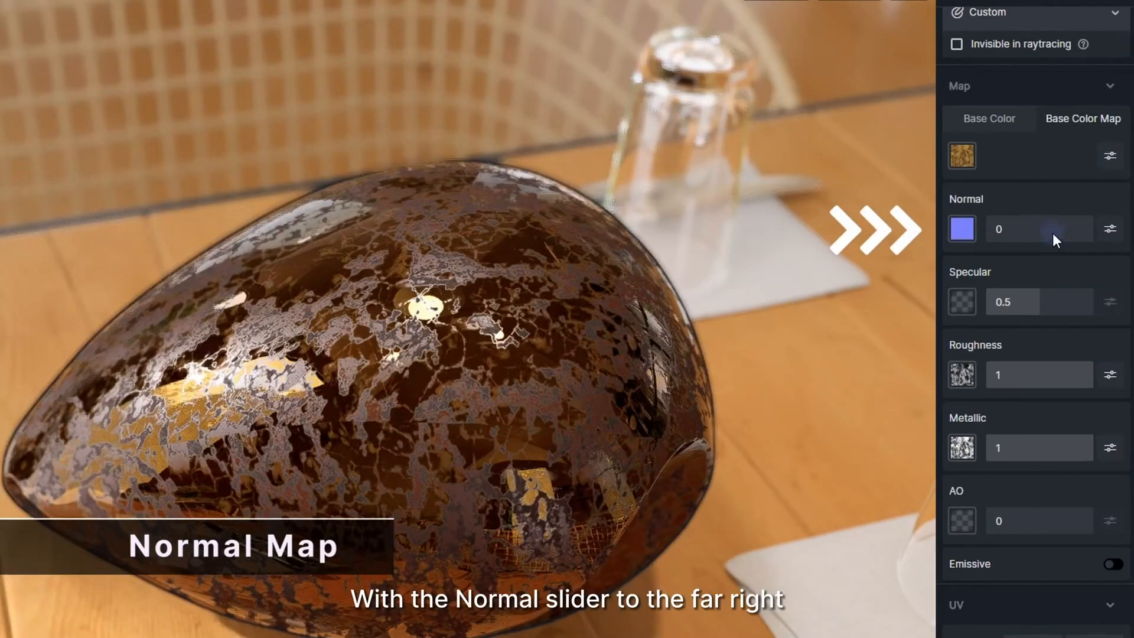
pyautogui.moveTo(1052, 233); pyautogui.dragTo(1128, 228)
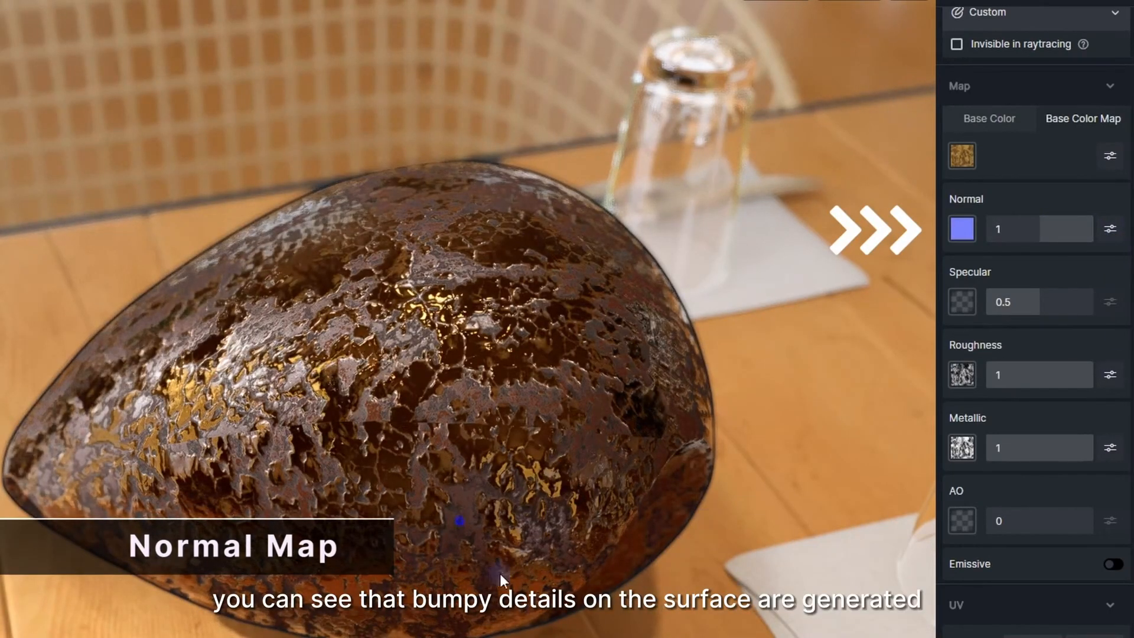
pyautogui.moveTo(549, 591); pyautogui.dragTo(509, 463, button='middle')
pyautogui.scroll(2, 402, 277)
pyautogui.scroll(2, 399, 238)
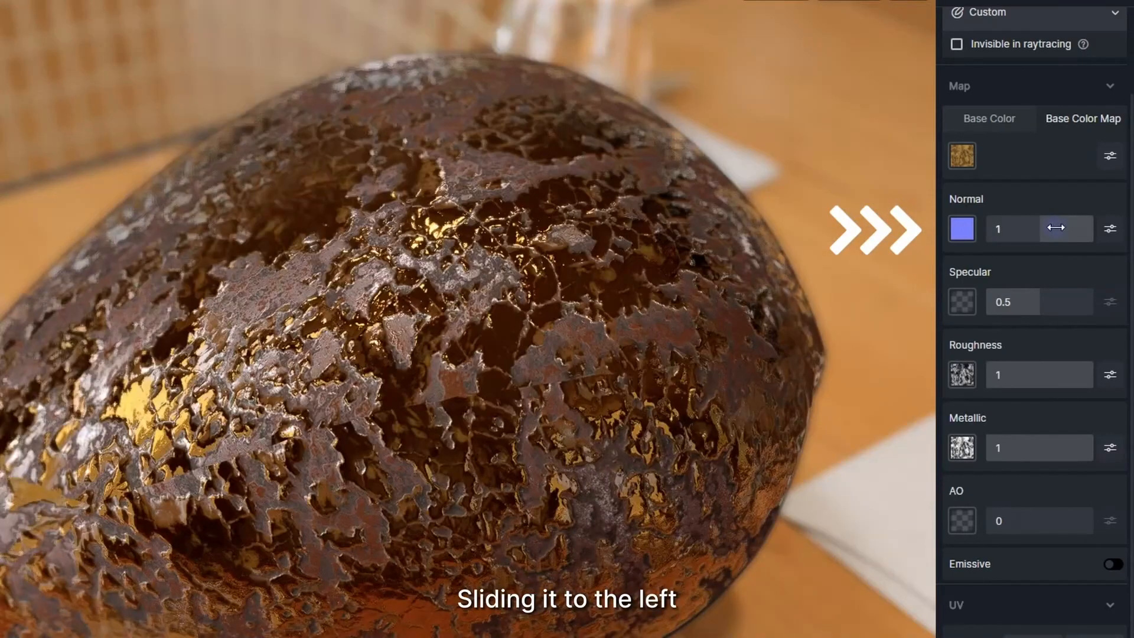
# - Compare the surface bumps with the Normal strength at its minimum and at the middle value of 0
pyautogui.moveTo(1055, 227); pyautogui.dragTo(862, 230)
pyautogui.moveTo(231, 305); pyautogui.dragTo(217, 329, button='middle')
pyautogui.click(1042, 220)
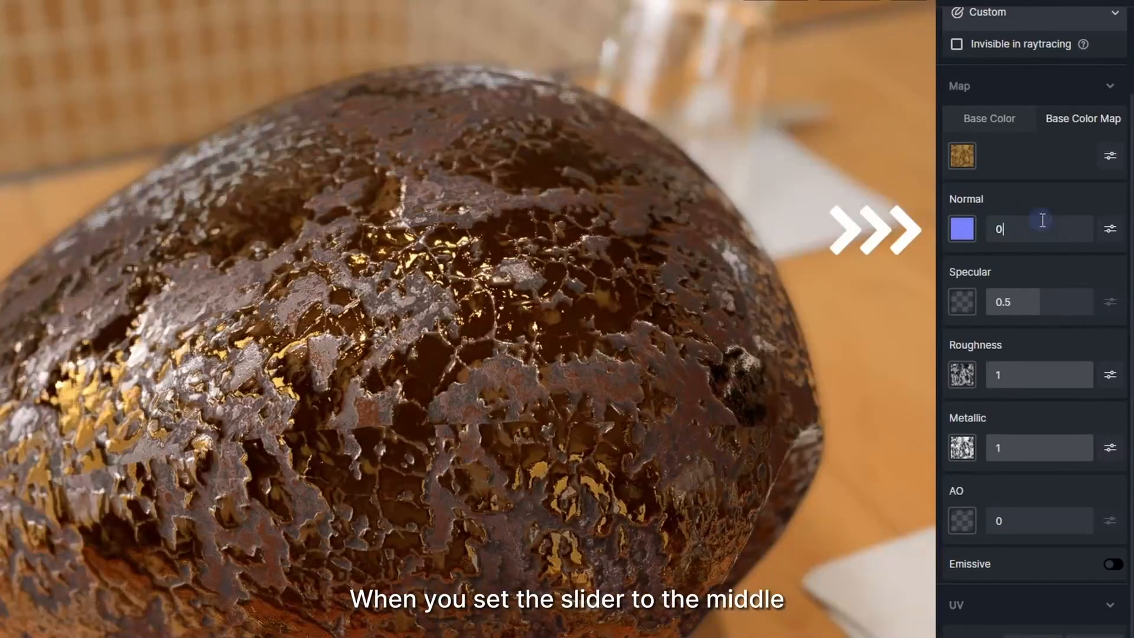
pyautogui.click(1041, 192)
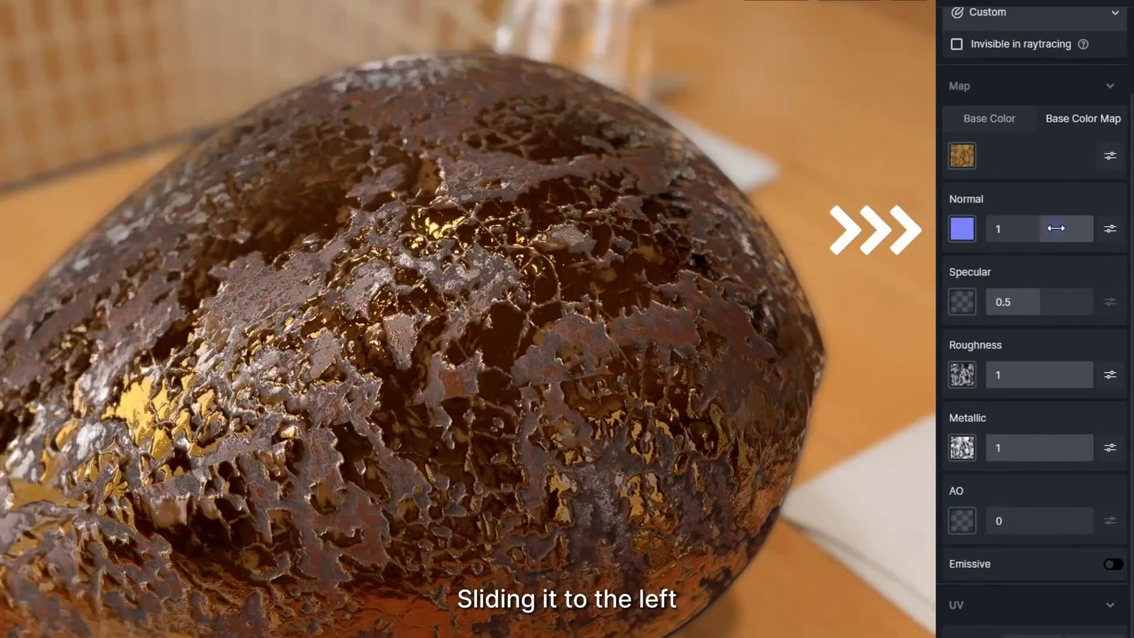
pyautogui.moveTo(1053, 229); pyautogui.dragTo(962, 229)
pyautogui.moveTo(436, 278); pyautogui.dragTo(567, 260, button='right')
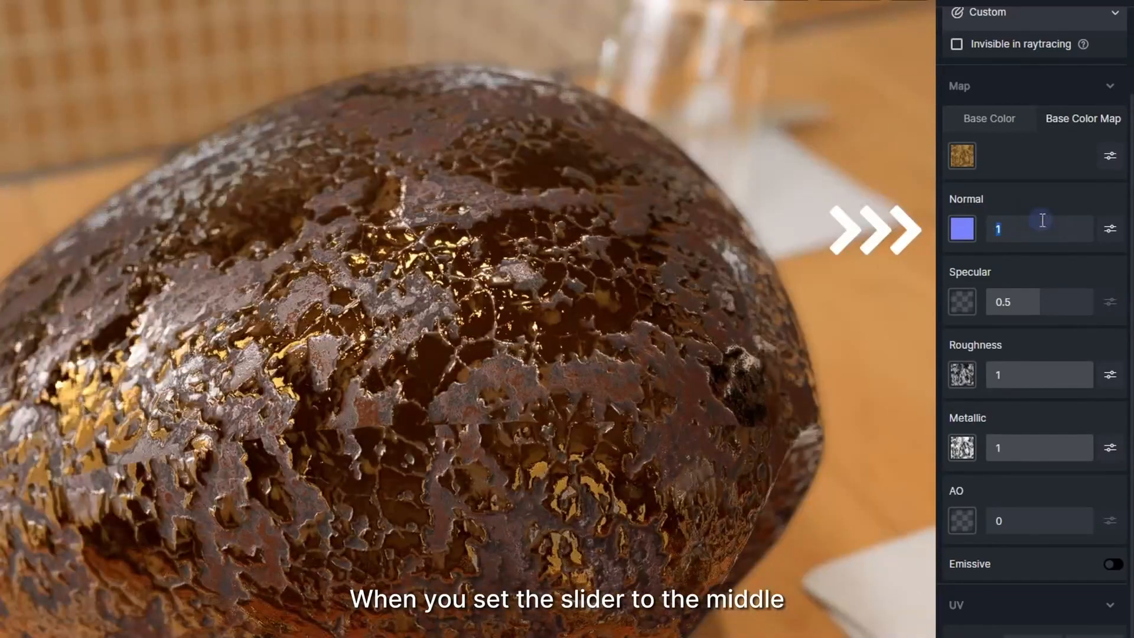
pyautogui.press('Return')
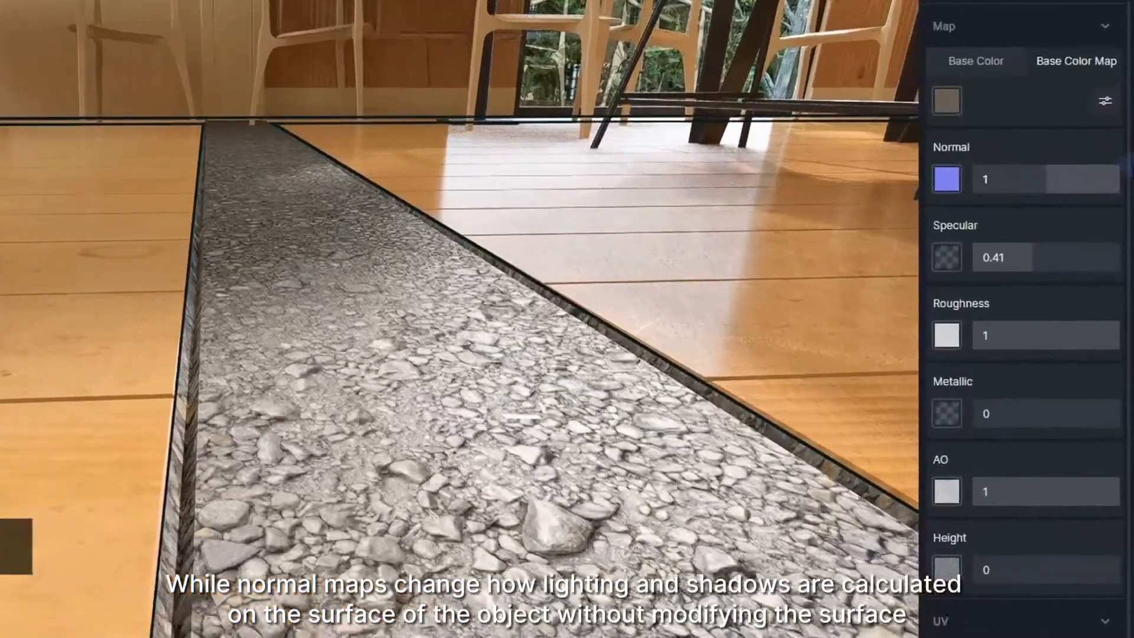
# - Set the gravel material's Normal strength to 1 and raise its Height to 0.68
pyautogui.moveTo(1045, 179); pyautogui.dragTo(1128, 163)
pyautogui.moveTo(975, 567); pyautogui.dragTo(1073, 559)
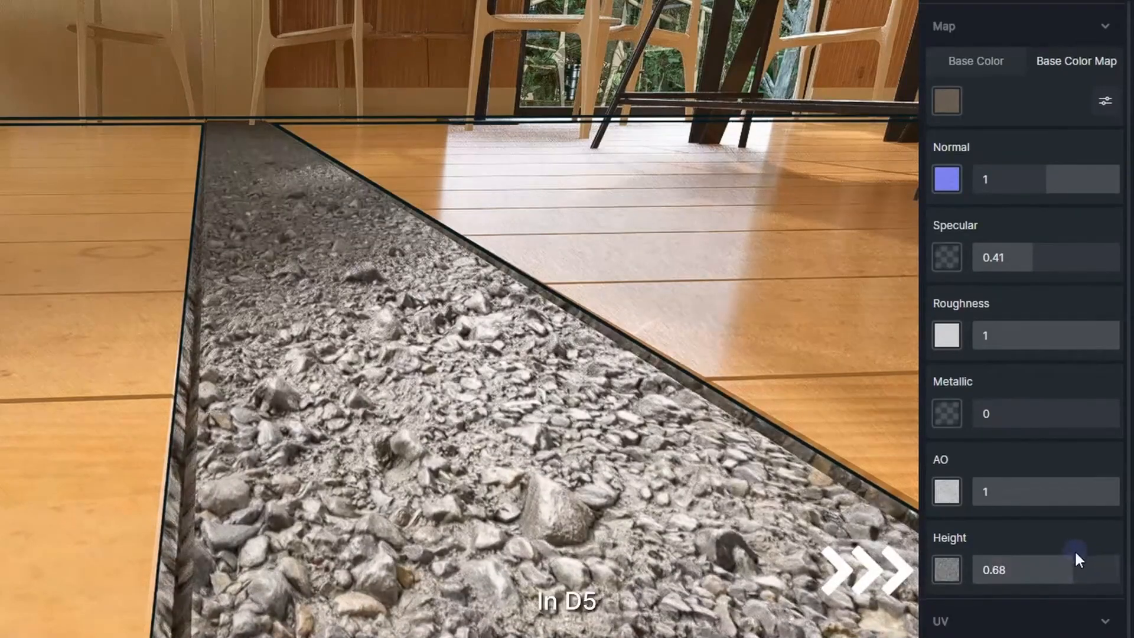
pyautogui.moveTo(353, 351); pyautogui.dragTo(77, 256, button='middle')
pyautogui.press('q')
pyautogui.moveTo(332, 341); pyautogui.dragTo(774, 329, button='middle')
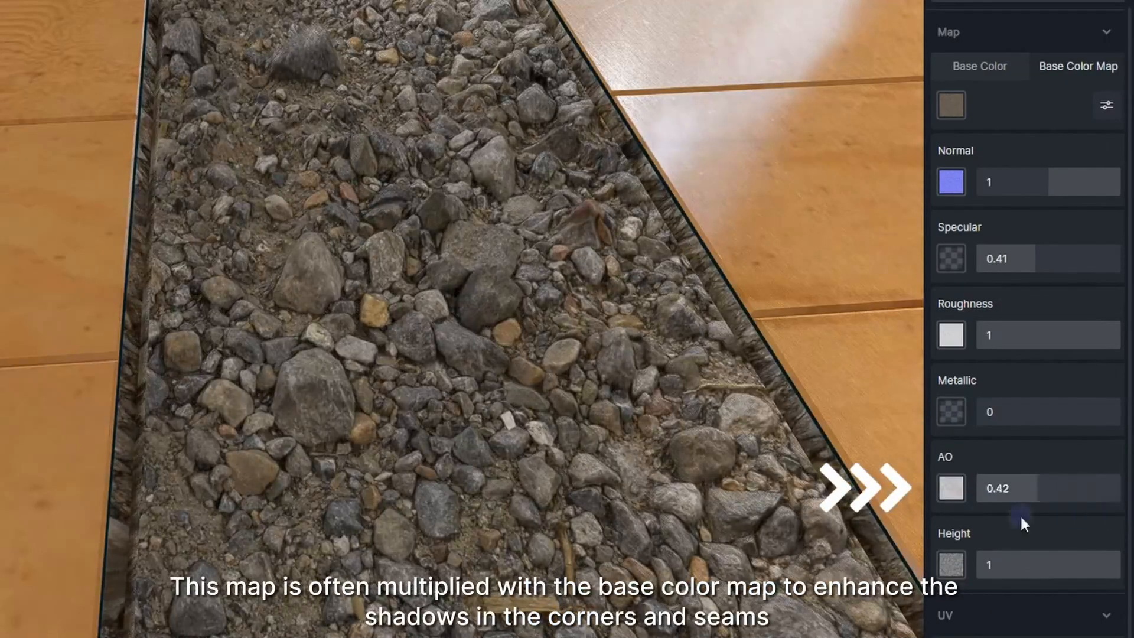
# - Lower the gravel material's AO strength to 0, then raise it again to compare the shadows between stones
pyautogui.moveTo(981, 488)
pyautogui.mouseDown()
pyautogui.moveTo(1119, 495)
pyautogui.moveTo(983, 495)
pyautogui.mouseUp()
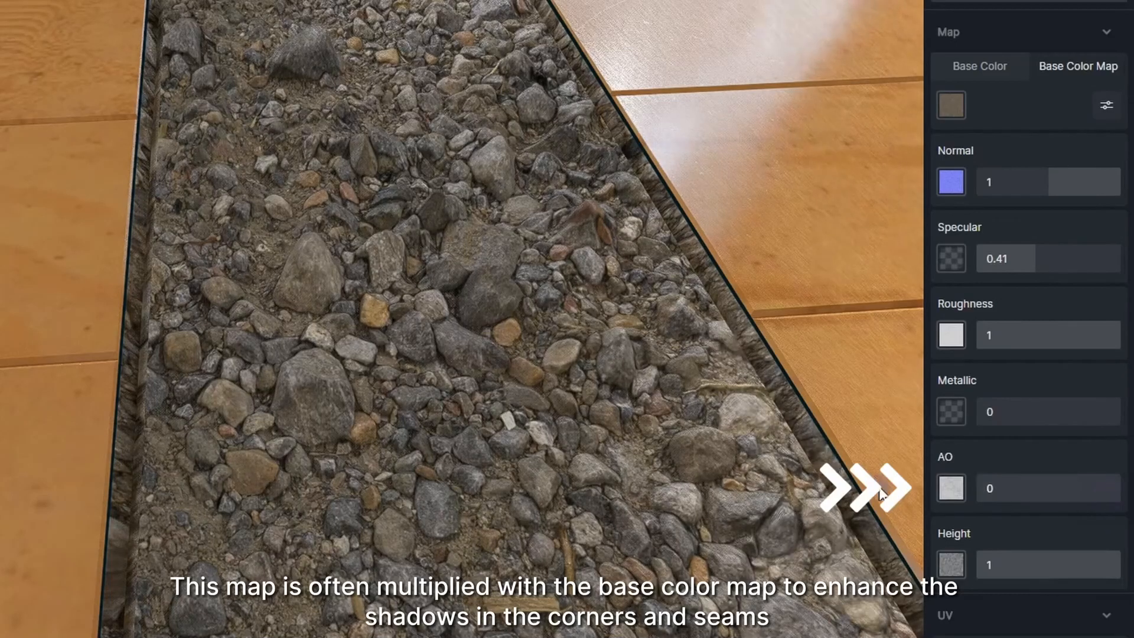
pyautogui.moveTo(1058, 501); pyautogui.dragTo(1093, 506)
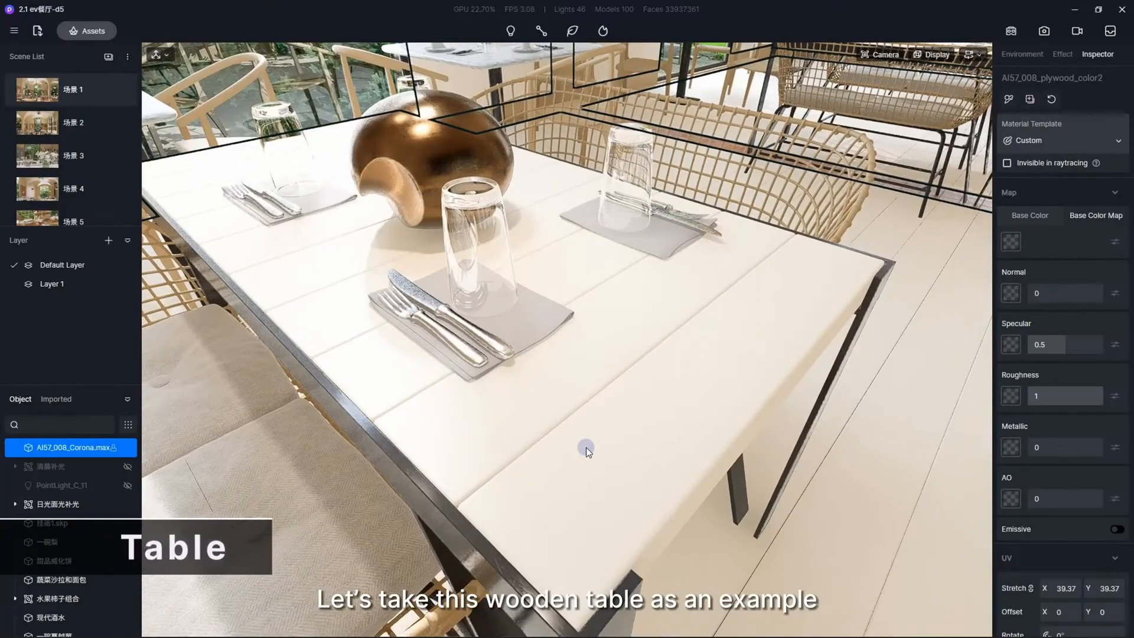
# - Load an image as the base color map of the wooden table's material
pyautogui.moveTo(586, 448)
pyautogui.mouseDown(button='right')
pyautogui.moveTo(592, 441)
pyautogui.moveTo(588, 458)
pyautogui.moveTo(593, 437)
pyautogui.mouseUp(button='right')
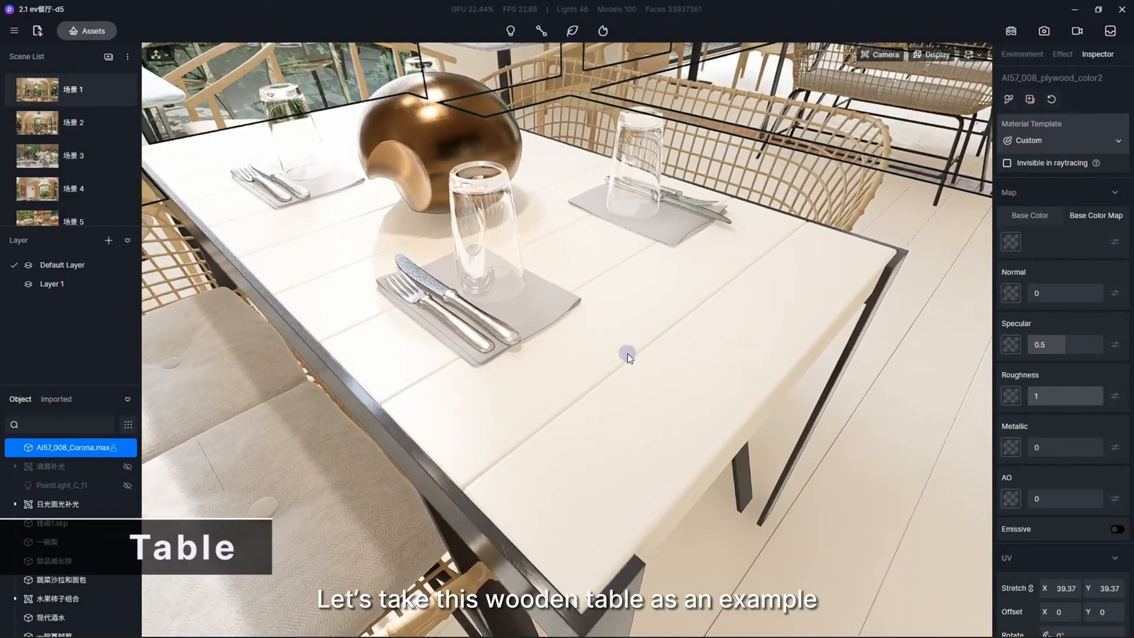
pyautogui.click(1020, 241)
pyautogui.doubleClick(464, 116)
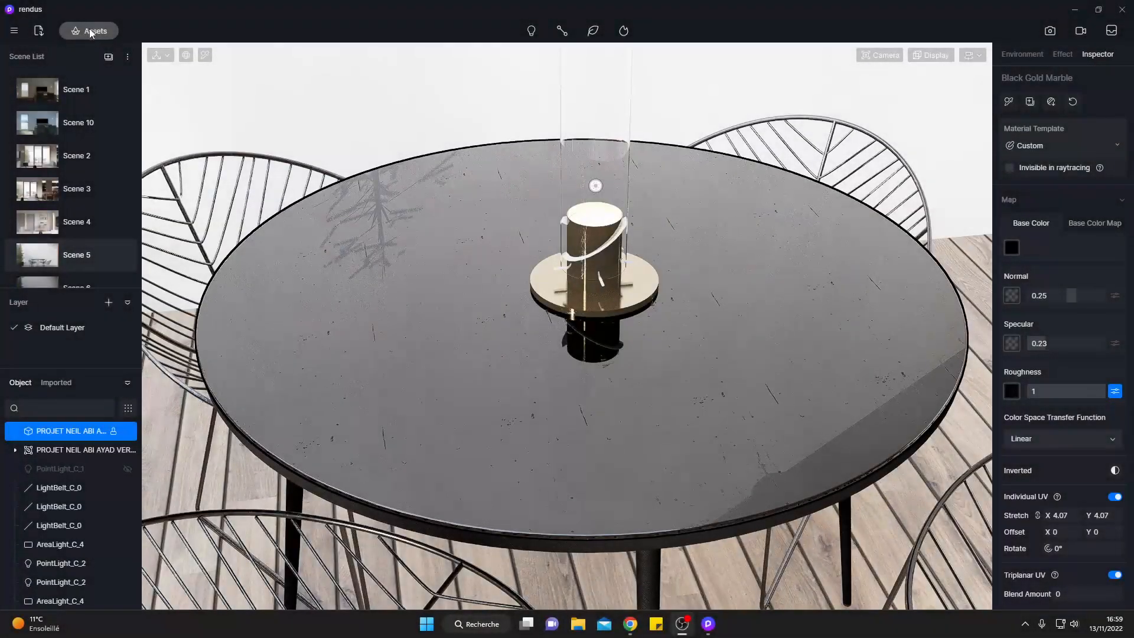
# - Look at the online material library in the asset browser and close it again
pyautogui.click(88, 31)
pyautogui.click(89, 38)
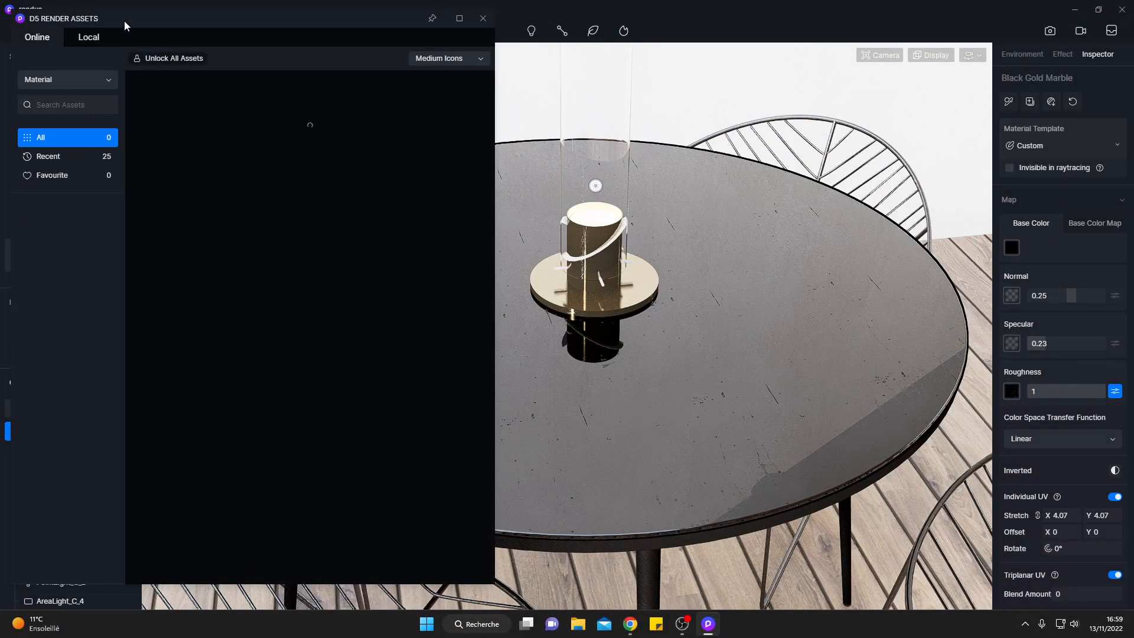
pyautogui.moveTo(125, 22); pyautogui.dragTo(205, 36)
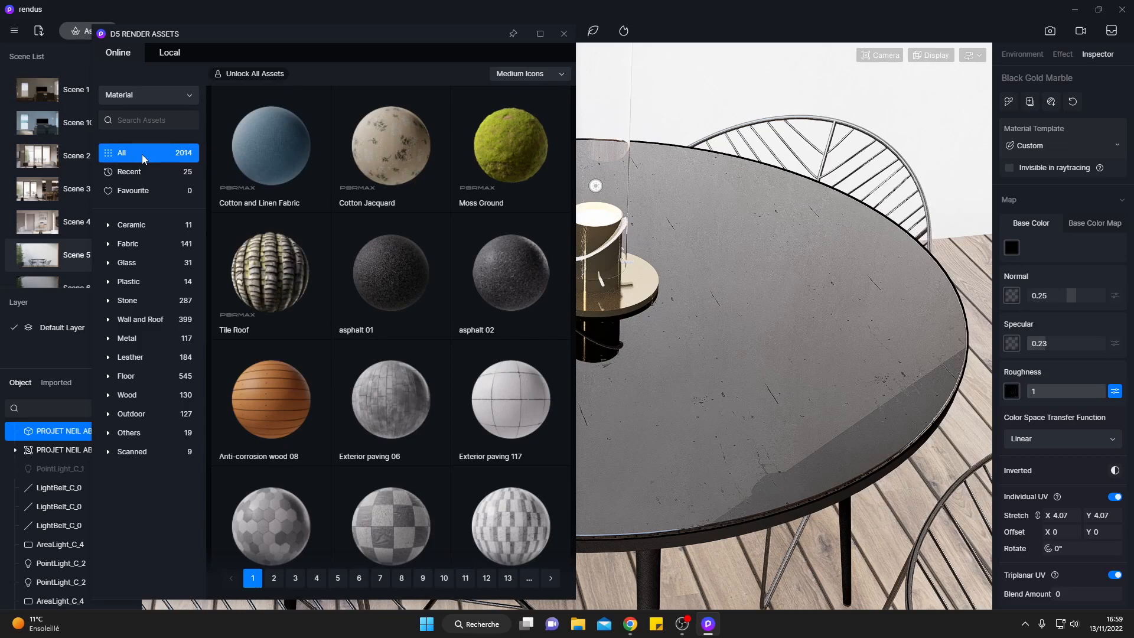
pyautogui.click(561, 34)
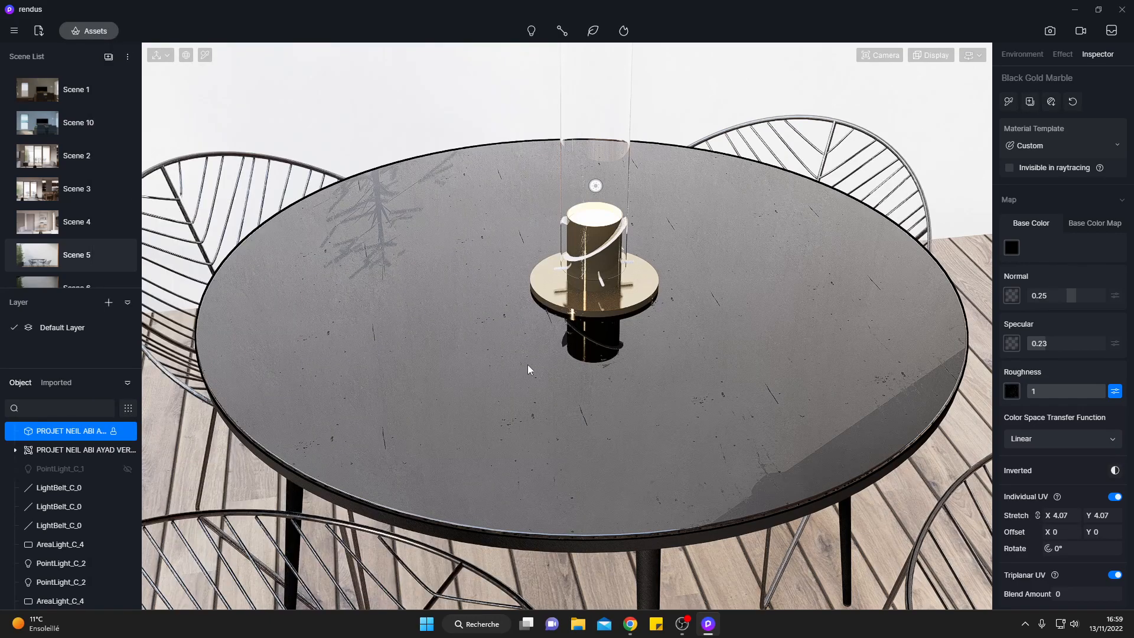
# - Examine the round table top's surface from different distances and viewing angles
pyautogui.scroll(-1, 529, 366)
pyautogui.moveTo(529, 367); pyautogui.dragTo(527, 416, button='middle')
pyautogui.scroll(1, 527, 417)
pyautogui.moveTo(576, 406); pyautogui.dragTo(582, 424, button='right')
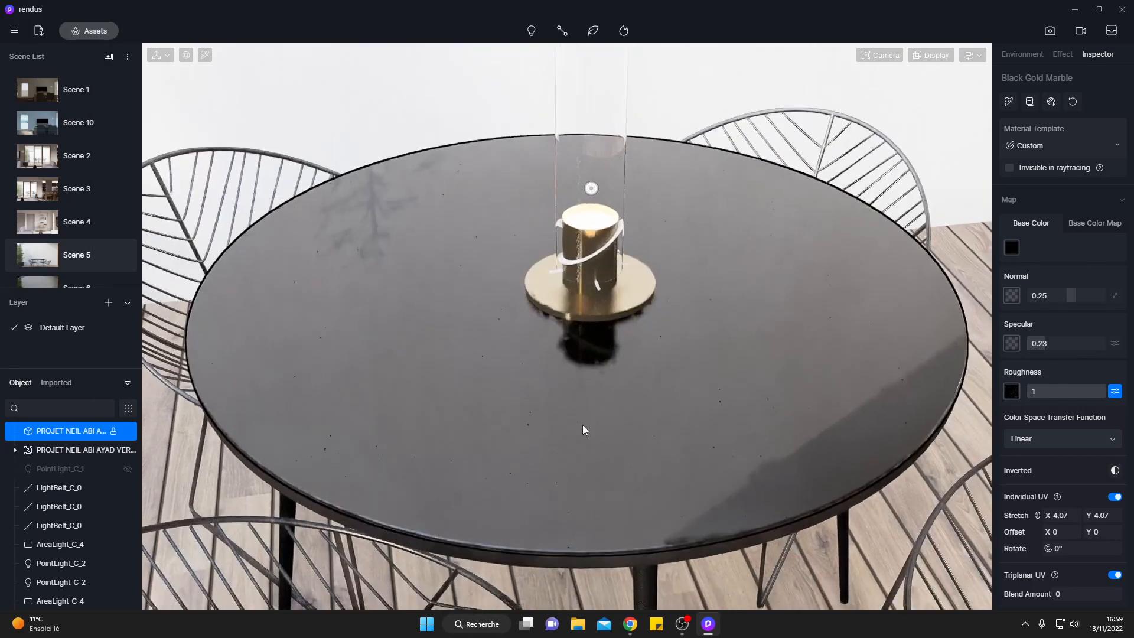
pyautogui.moveTo(595, 341); pyautogui.dragTo(591, 363, button='right')
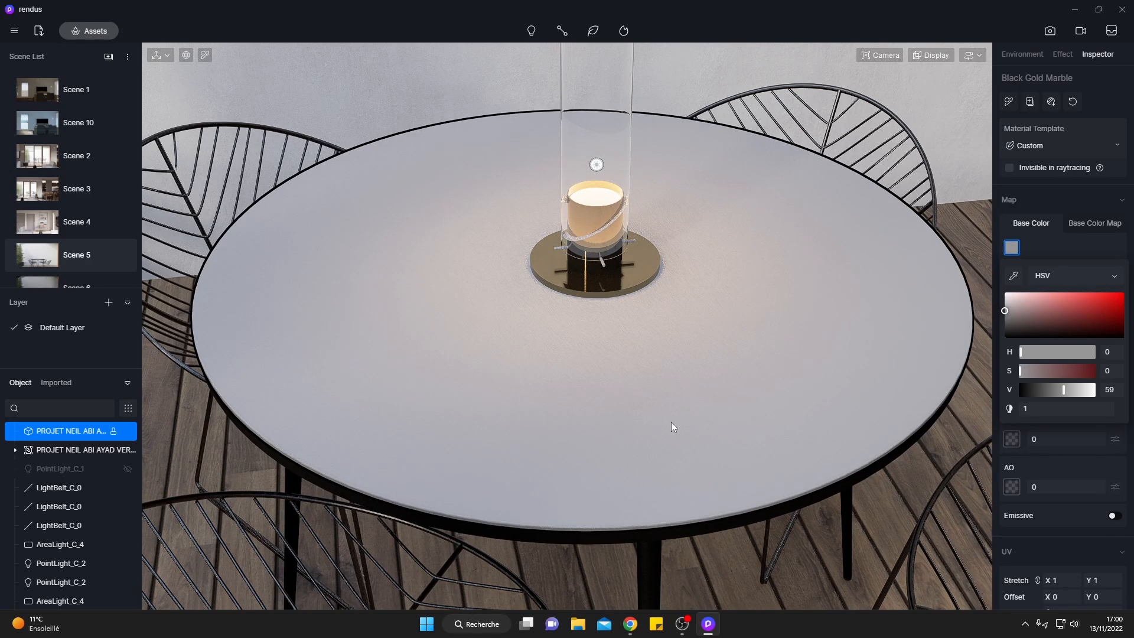
pyautogui.scroll(3, 742, 420)
pyautogui.scroll(-4, 742, 417)
pyautogui.moveTo(742, 416); pyautogui.dragTo(728, 445, button='right')
pyautogui.moveTo(743, 428); pyautogui.dragTo(732, 414, button='right')
# - Load the wood texture from the kitchen_wood_4k.blend folder as the round table top's base color map
pyautogui.click(792, 405)
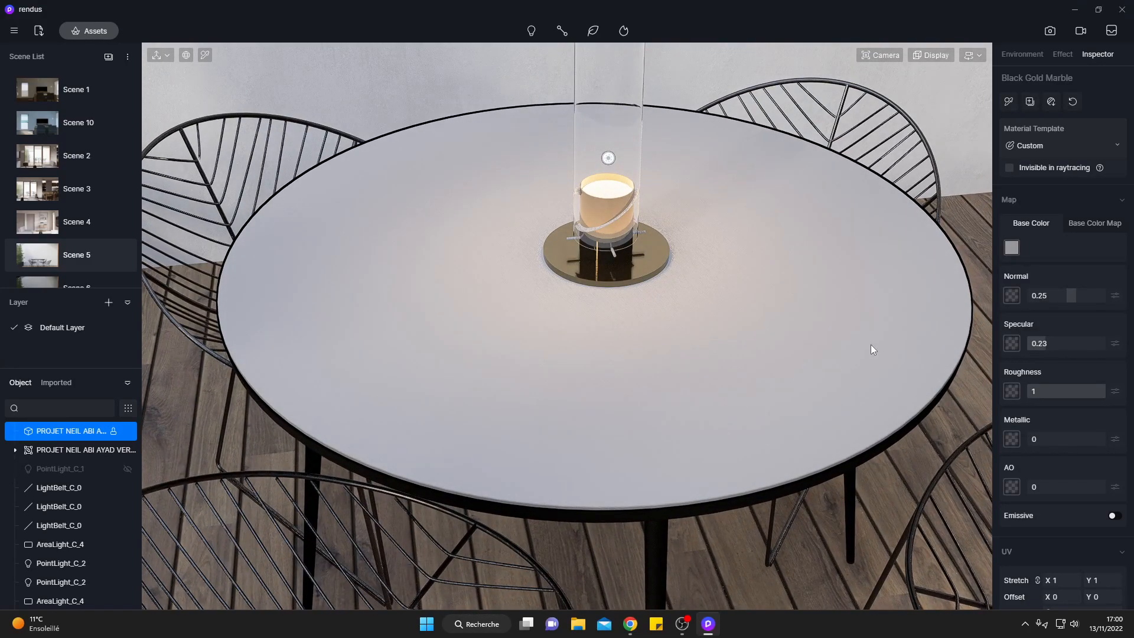
pyautogui.click(1083, 224)
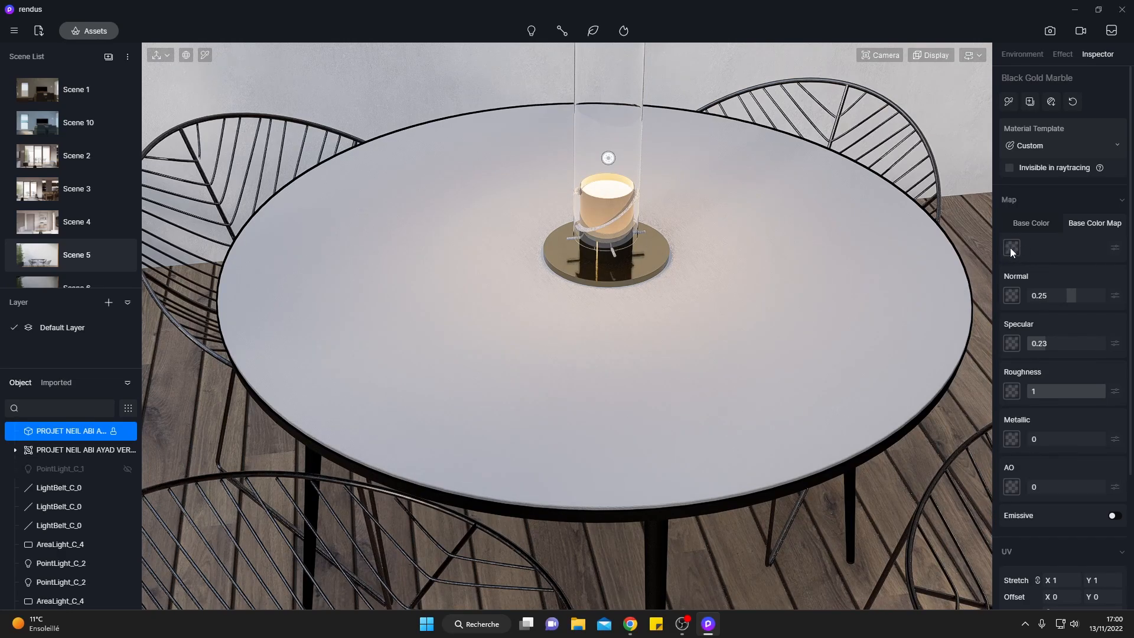
pyautogui.click(1012, 248)
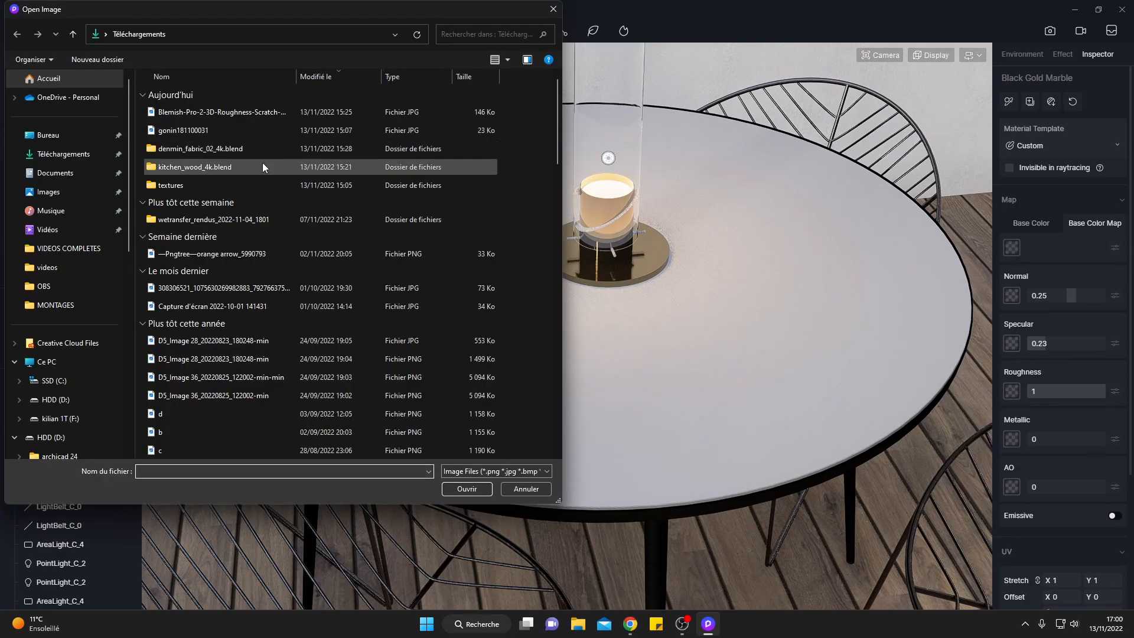
pyautogui.click(247, 169)
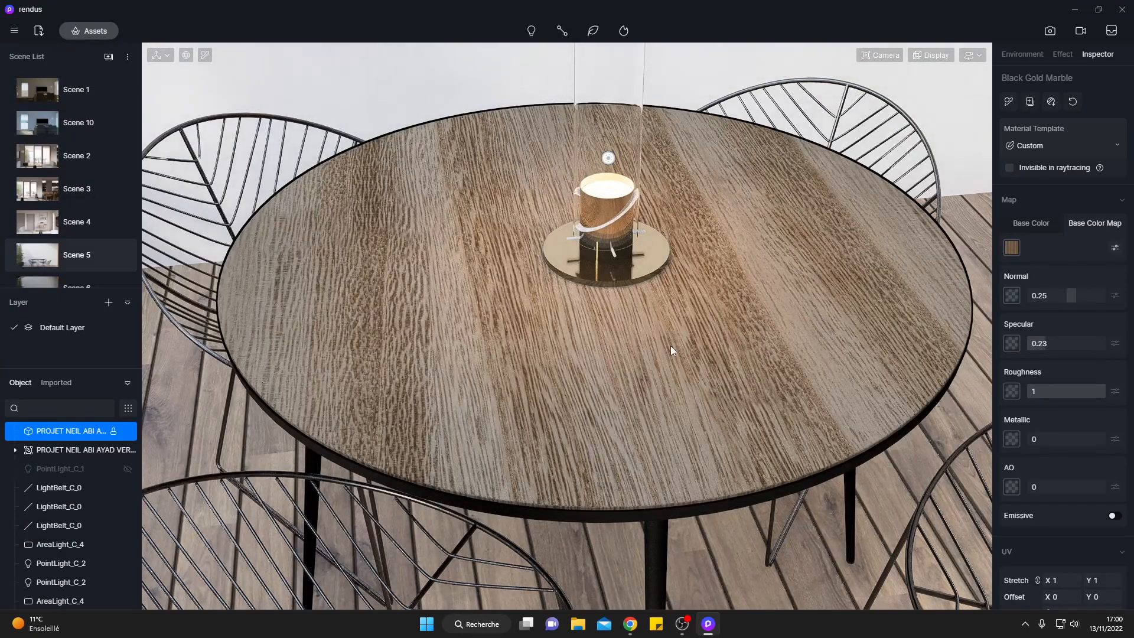
pyautogui.moveTo(668, 349); pyautogui.dragTo(657, 352, button='middle')
pyautogui.moveTo(657, 352); pyautogui.dragTo(665, 387, button='right')
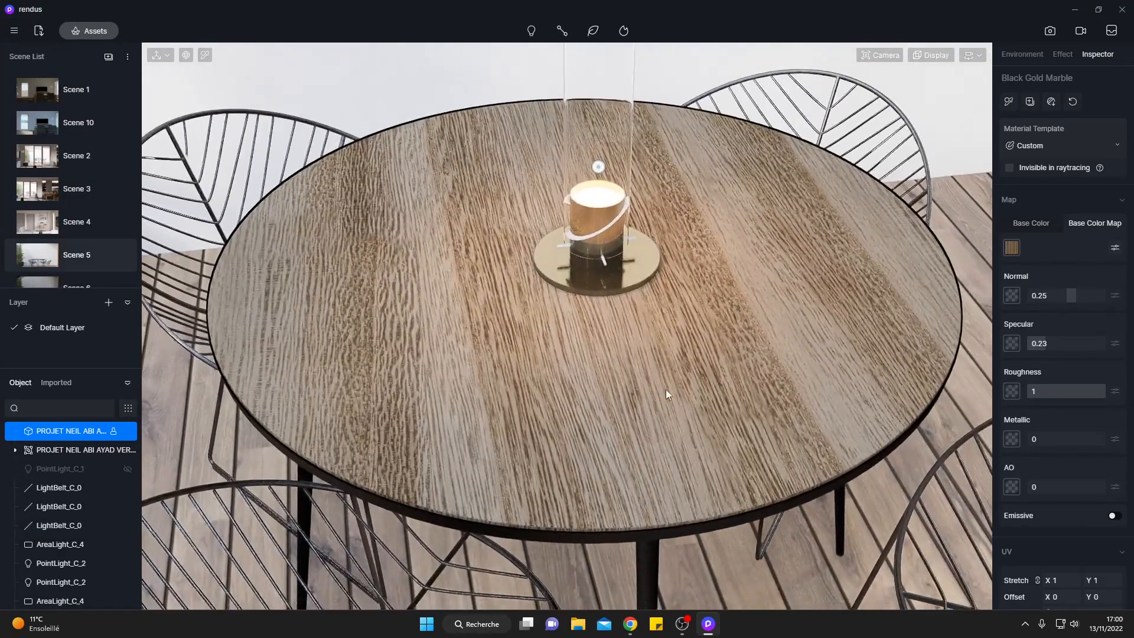
pyautogui.click(625, 340)
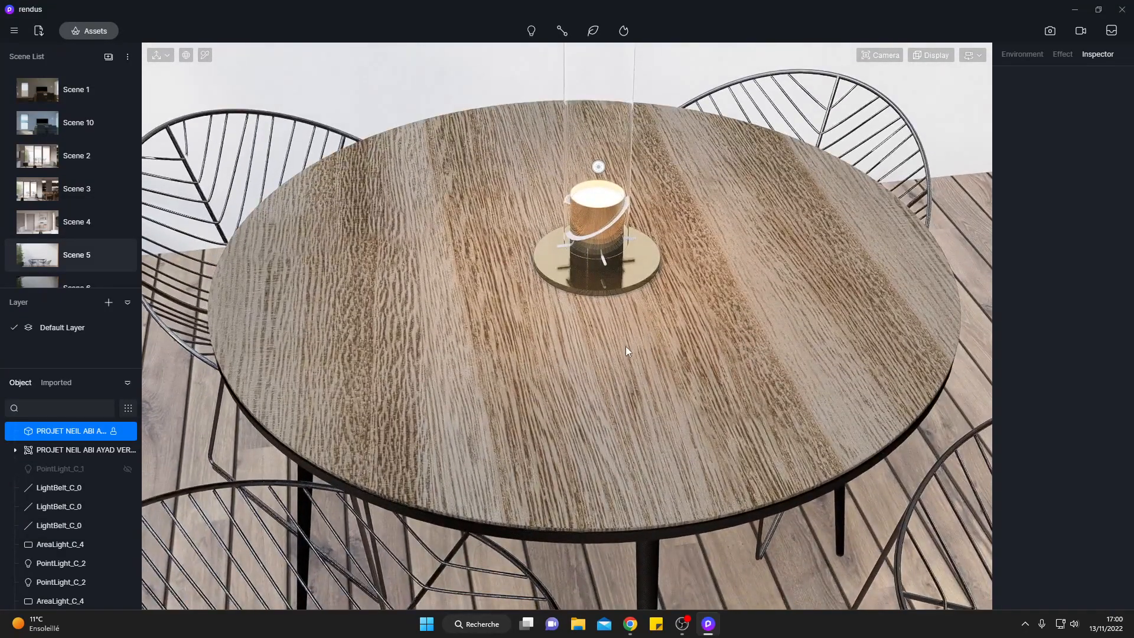
# - Set the round table top material's base color to near-black (H 0, S 0, V 9) and delete its roughness map
pyautogui.click(531, 353)
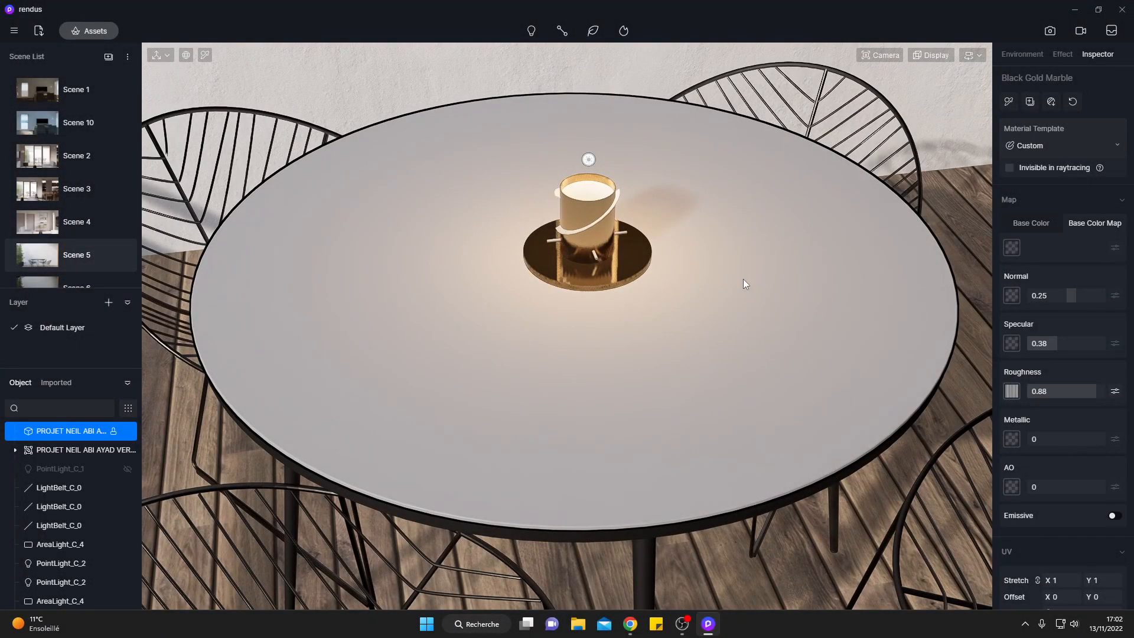
pyautogui.moveTo(627, 365); pyautogui.dragTo(615, 372, button='middle')
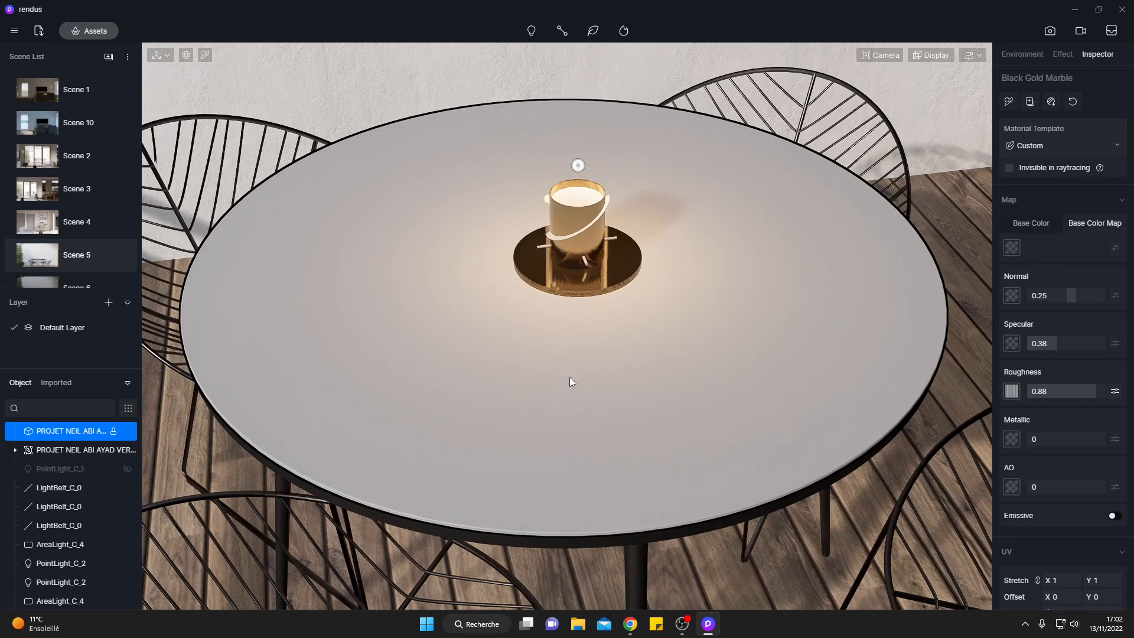
pyautogui.click(1041, 225)
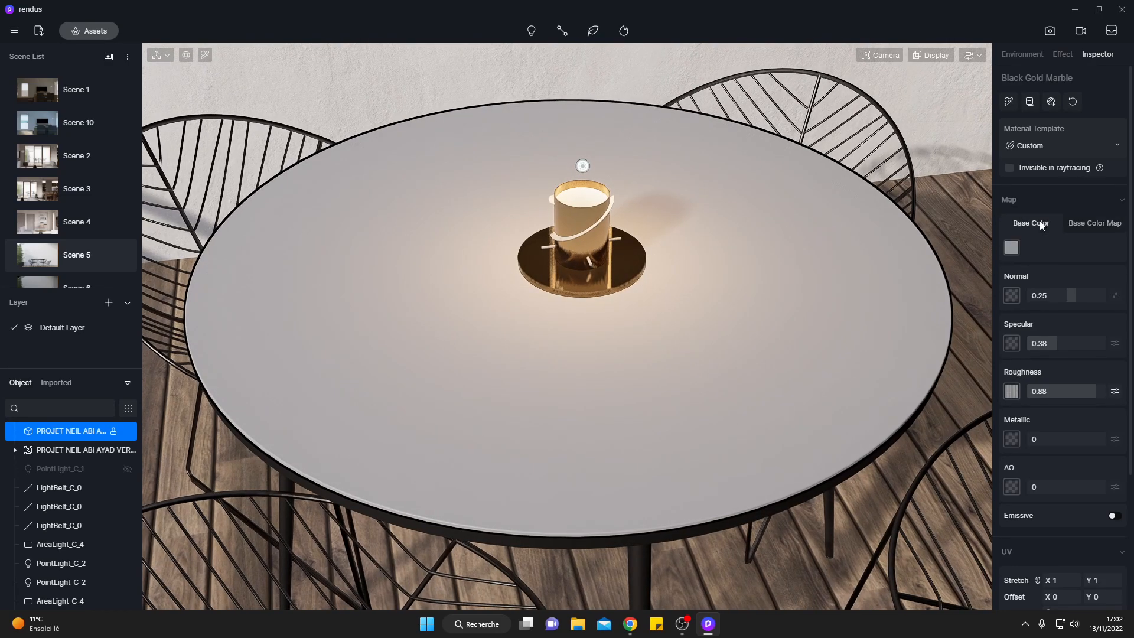
pyautogui.click(1008, 250)
pyautogui.moveTo(1059, 391); pyautogui.dragTo(1026, 400)
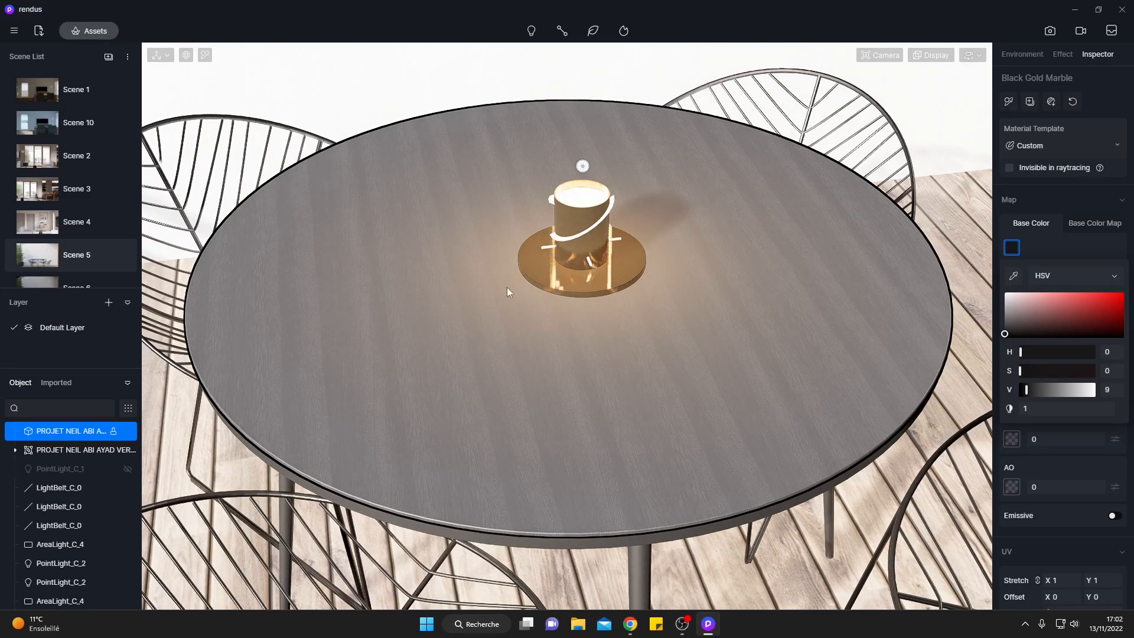
pyautogui.click(1068, 462)
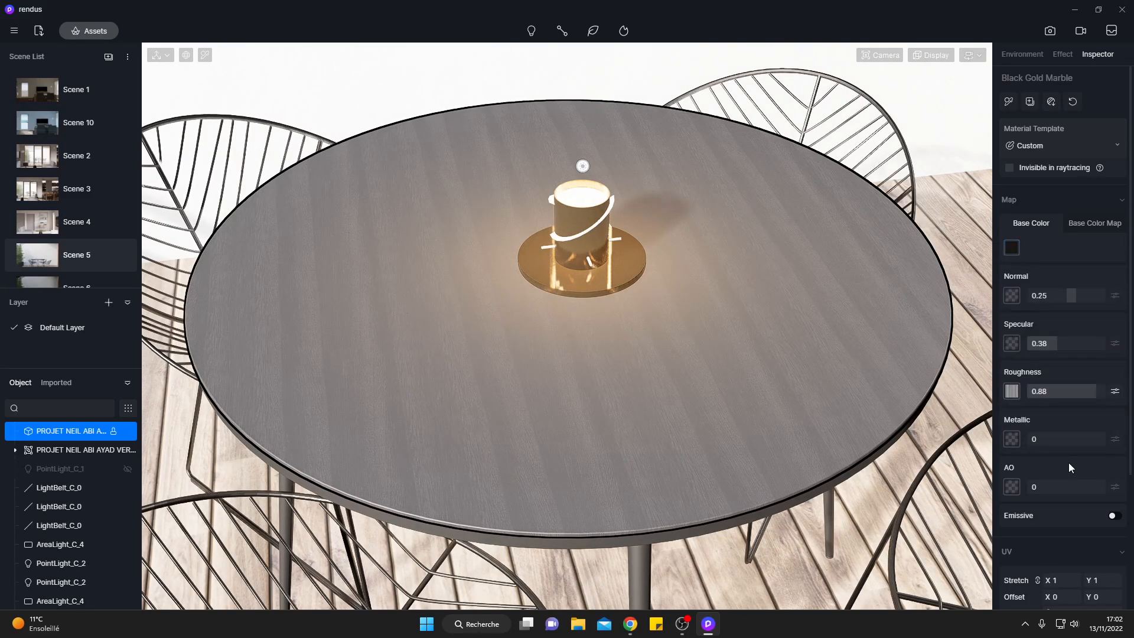
pyautogui.click(1012, 392)
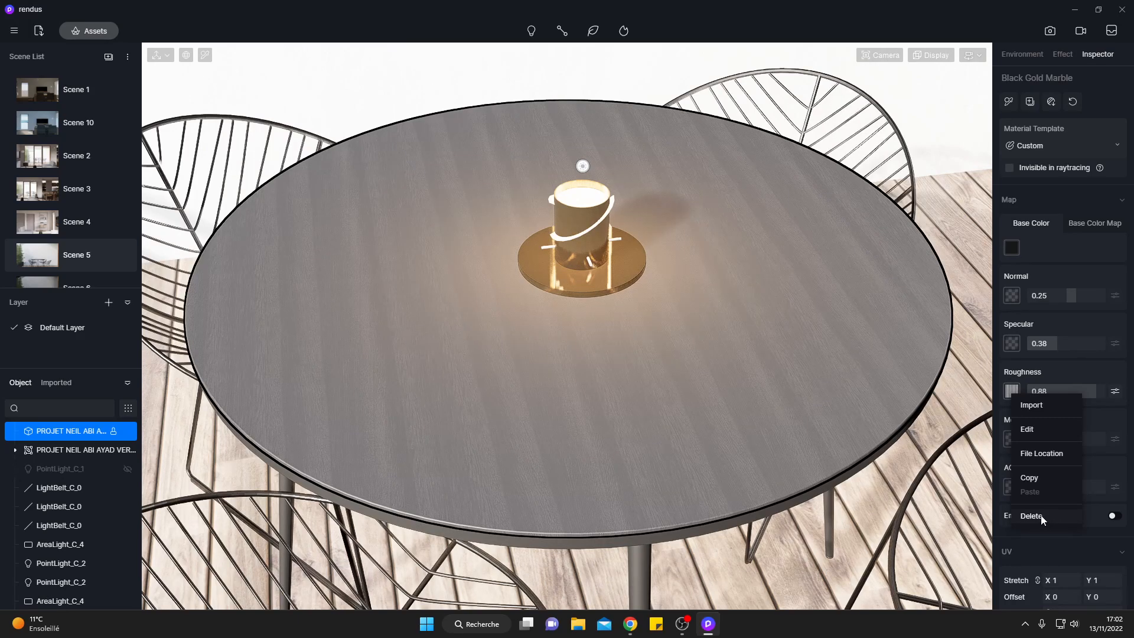
pyautogui.click(1039, 518)
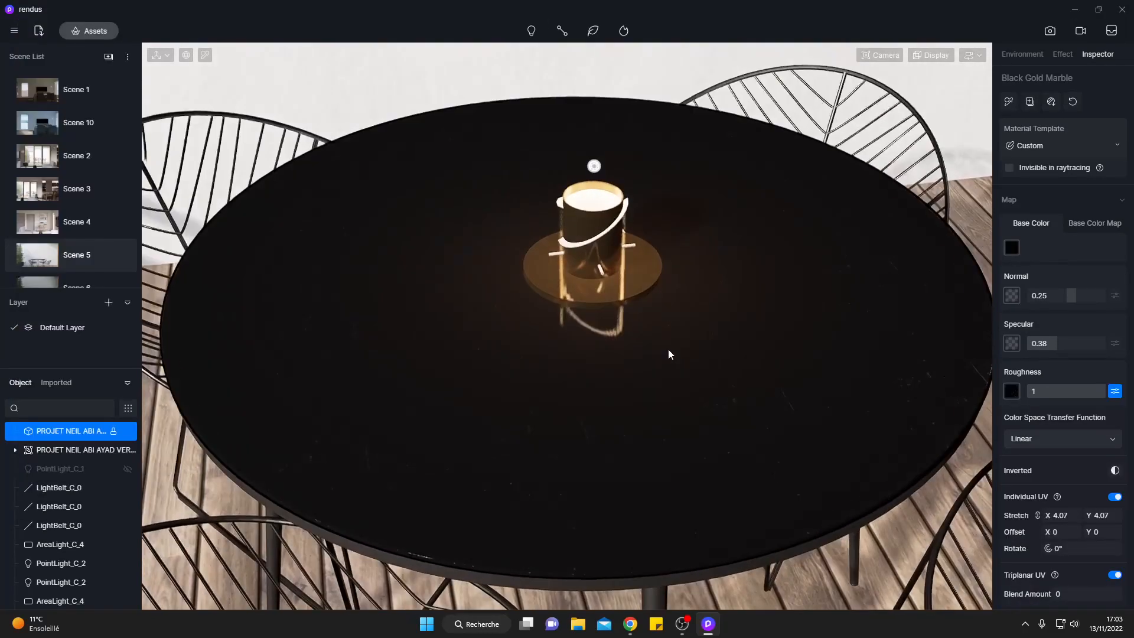
# - Examine the black table top's surface and lamp reflections from different distances and viewing angles
pyautogui.scroll(-1, 668, 350)
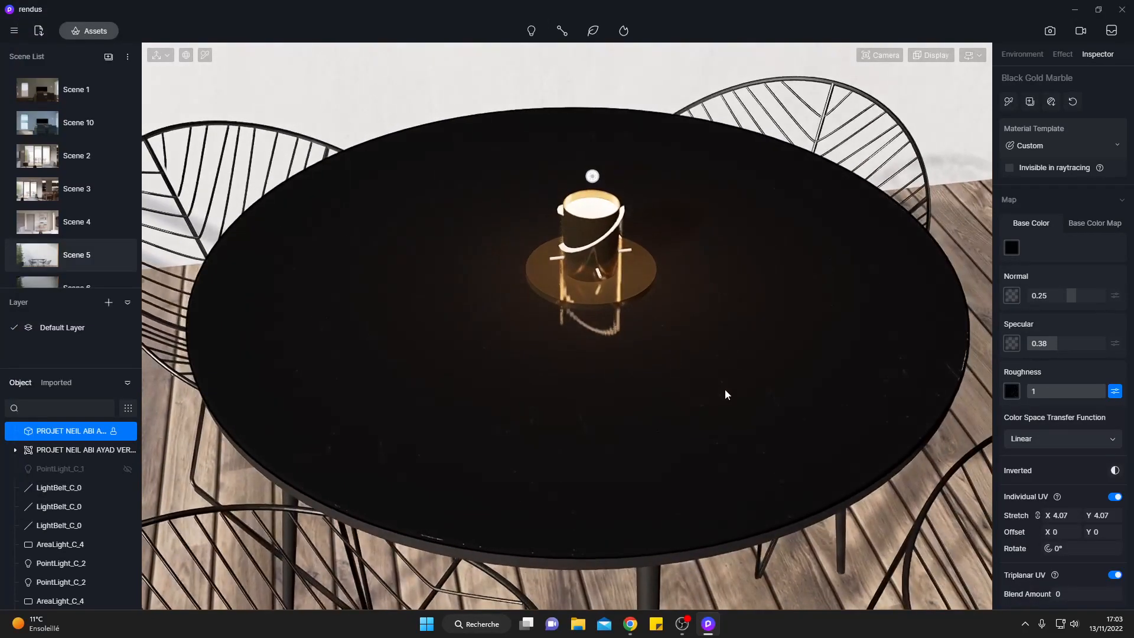
pyautogui.moveTo(718, 387); pyautogui.dragTo(721, 399, button='right')
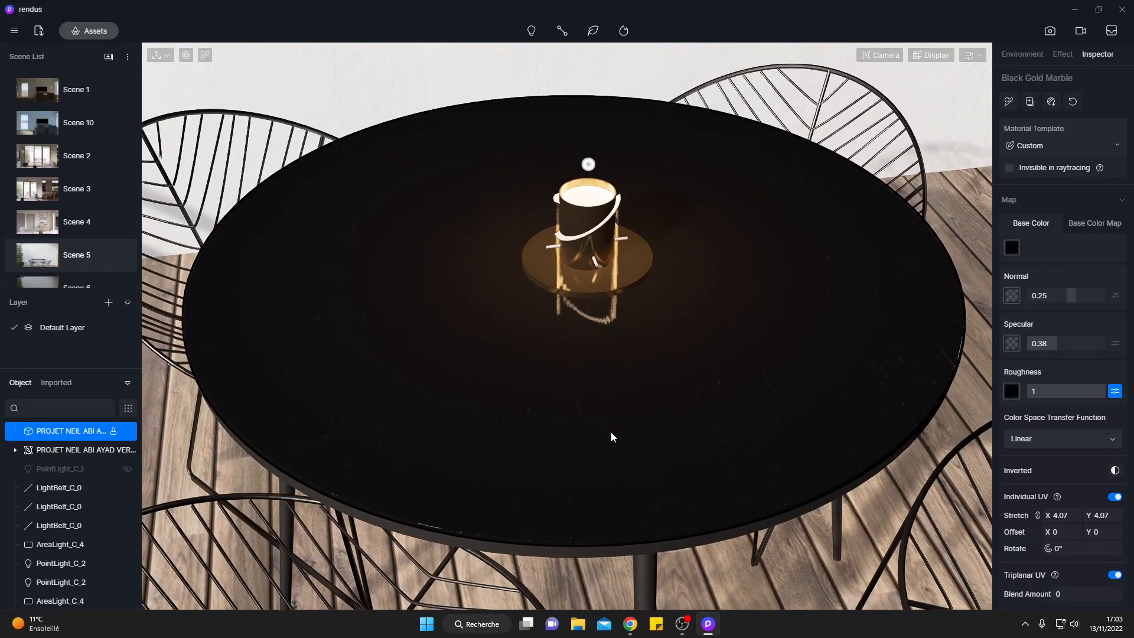
pyautogui.scroll(2, 602, 428)
pyautogui.moveTo(789, 415); pyautogui.dragTo(779, 406, button='right')
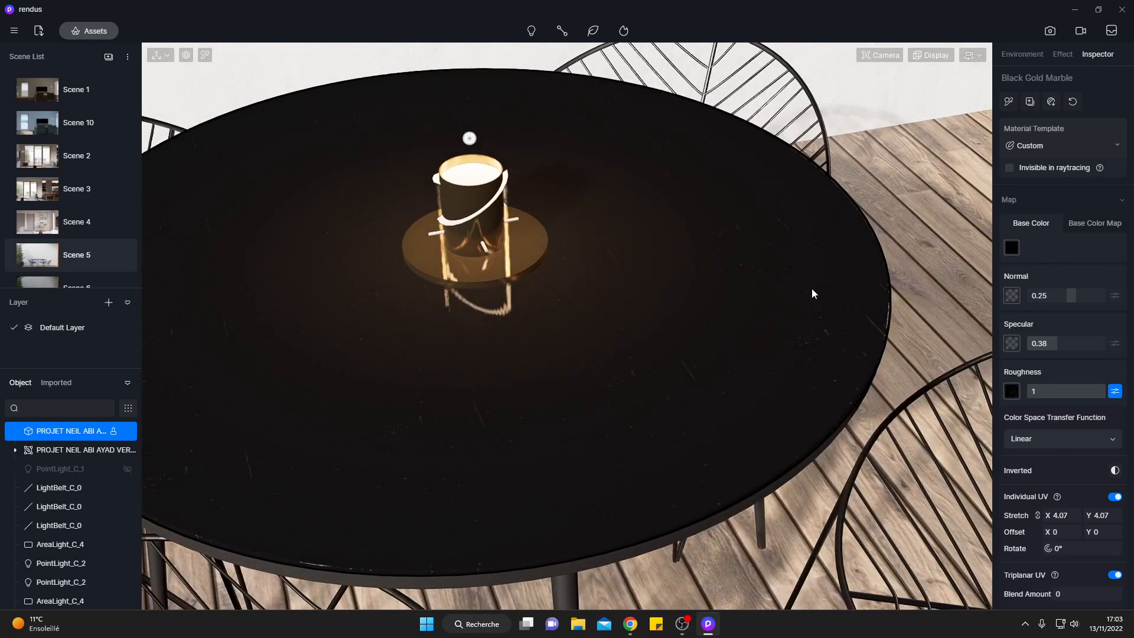
pyautogui.moveTo(602, 412); pyautogui.dragTo(547, 409, button='right')
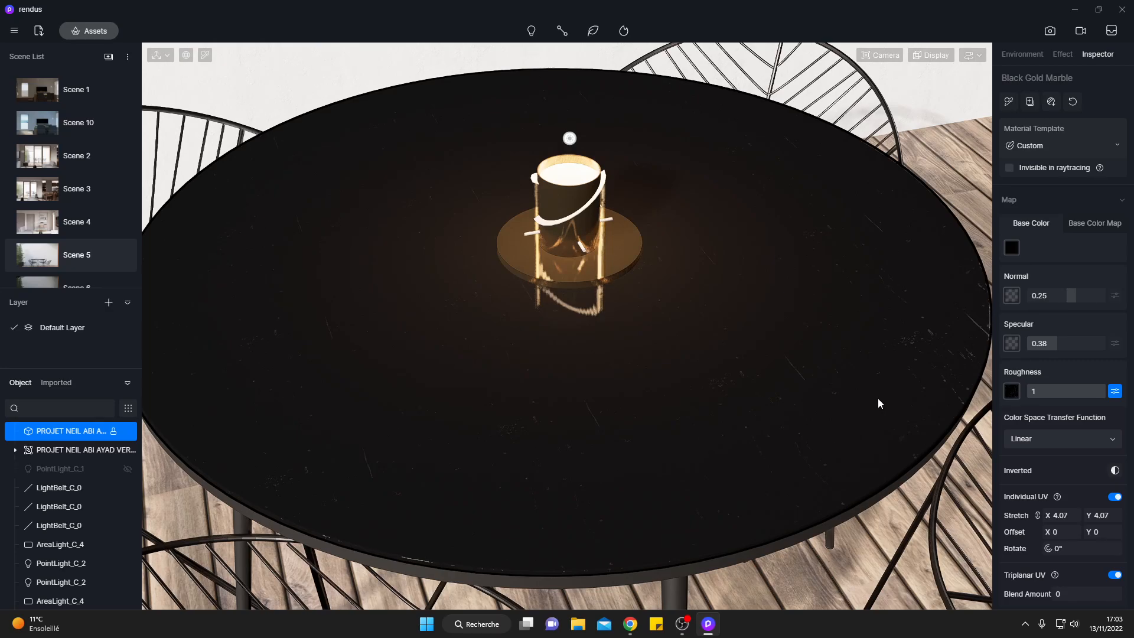
pyautogui.scroll(-3, 878, 399)
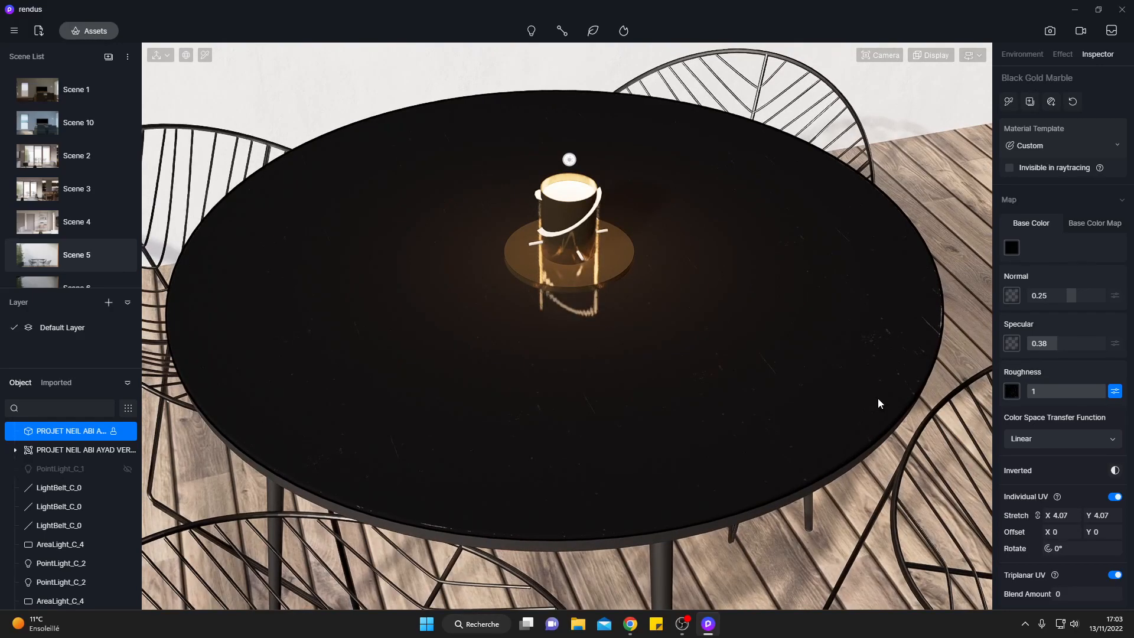
pyautogui.moveTo(819, 409); pyautogui.dragTo(798, 399, button='right')
pyautogui.click(810, 400)
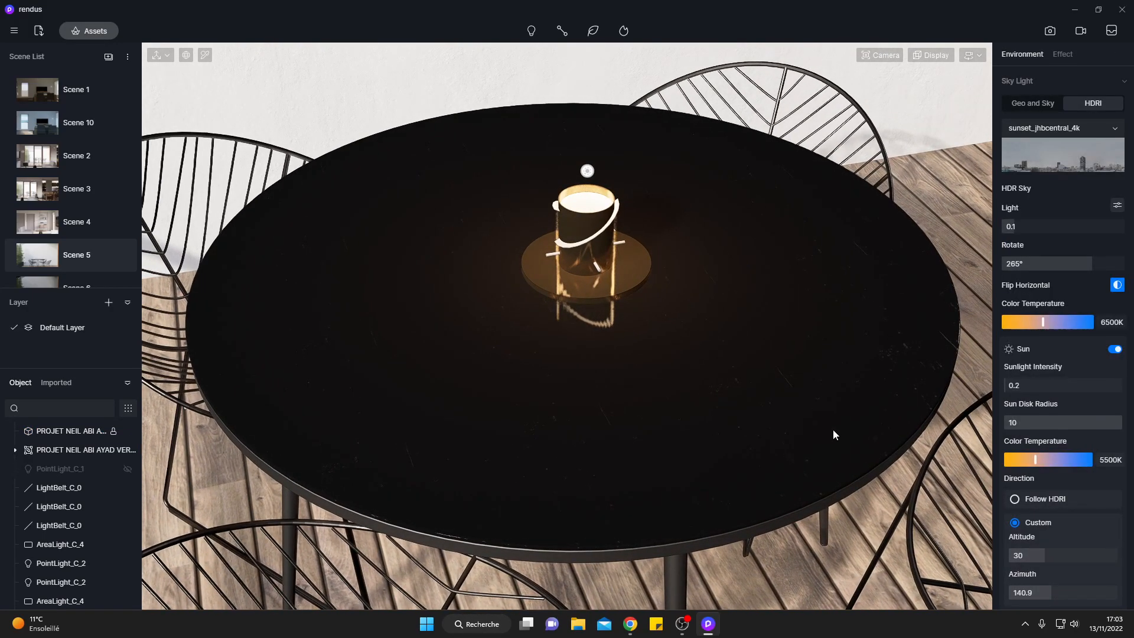
pyautogui.press('s')
pyautogui.press('d')
pyautogui.press('w')
pyautogui.press('a')
pyautogui.press('s')
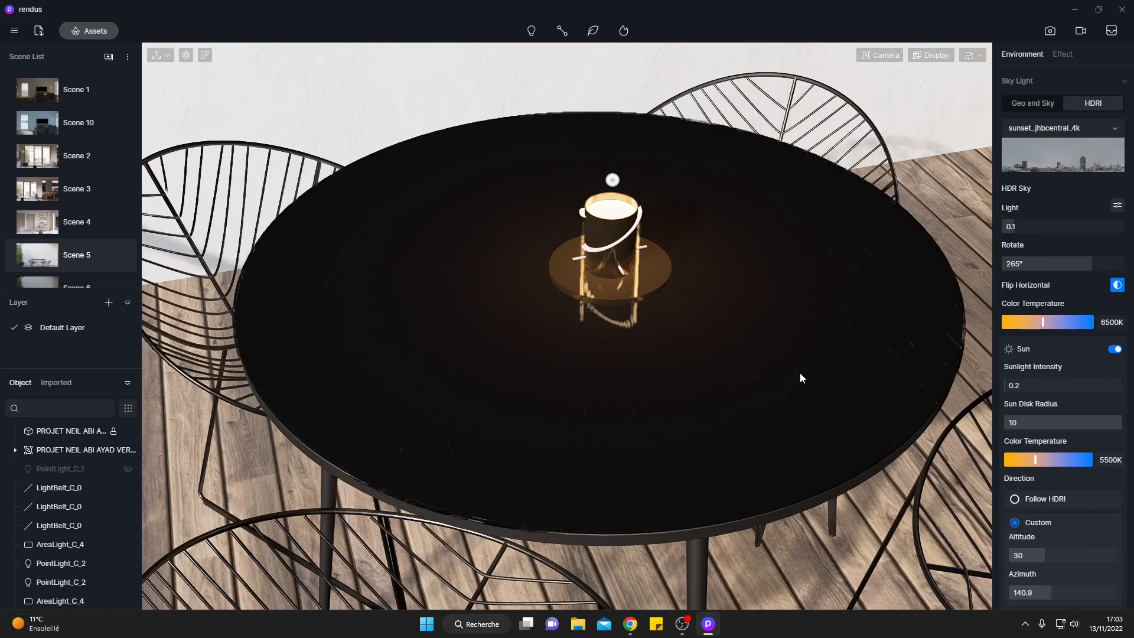
# - Change the black table top's material template to Transparent
pyautogui.click(800, 375)
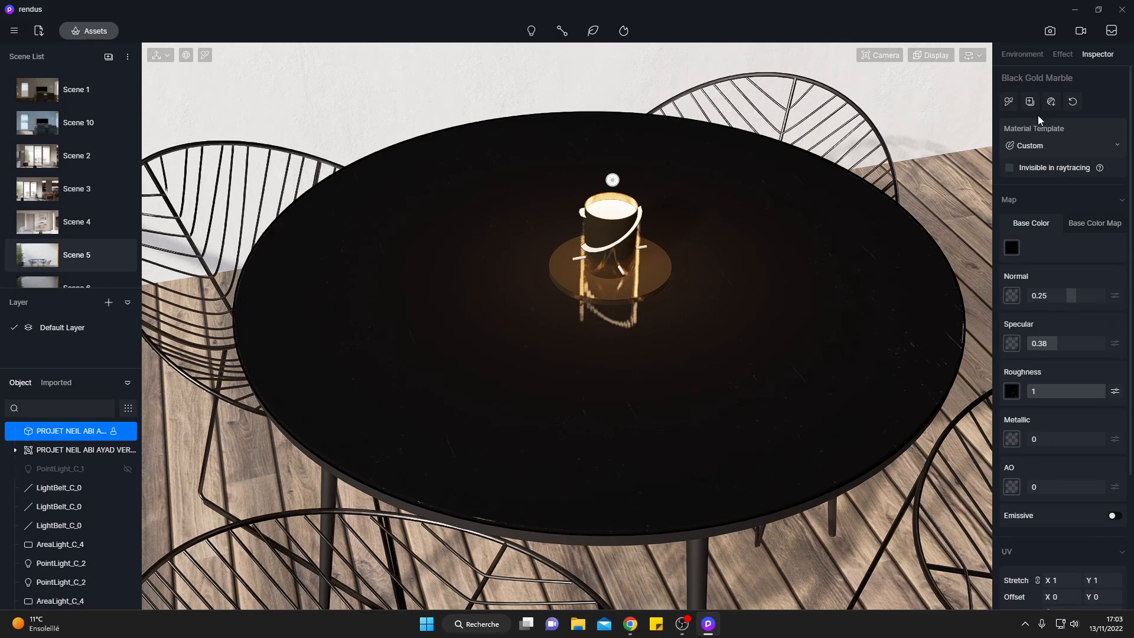
pyautogui.click(1041, 146)
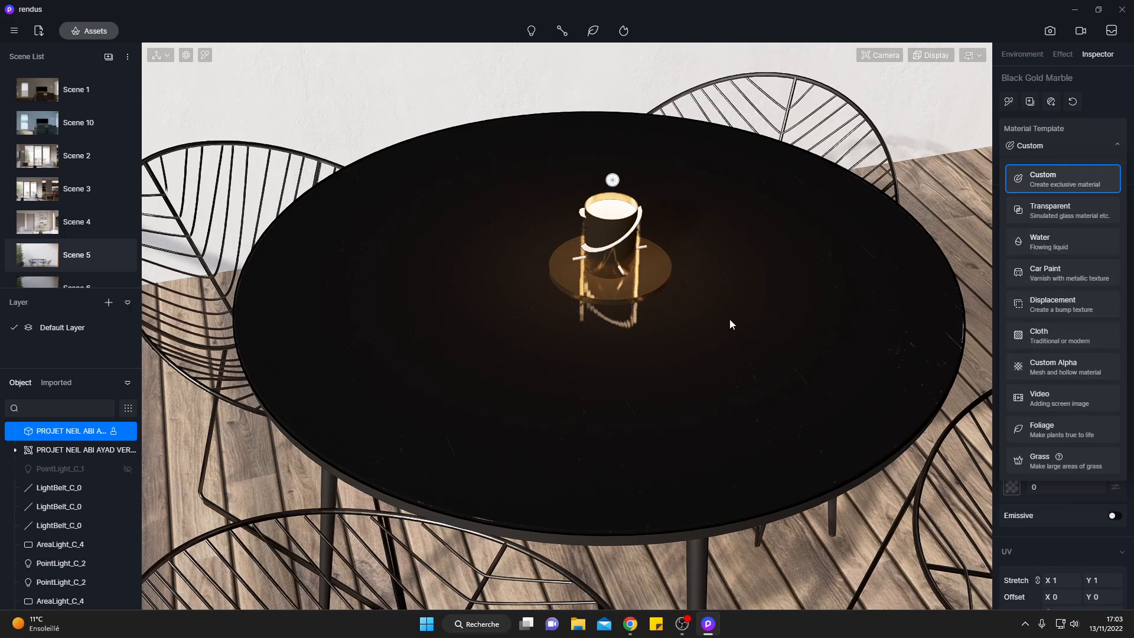
pyautogui.click(1048, 212)
pyautogui.scroll(1, 721, 460)
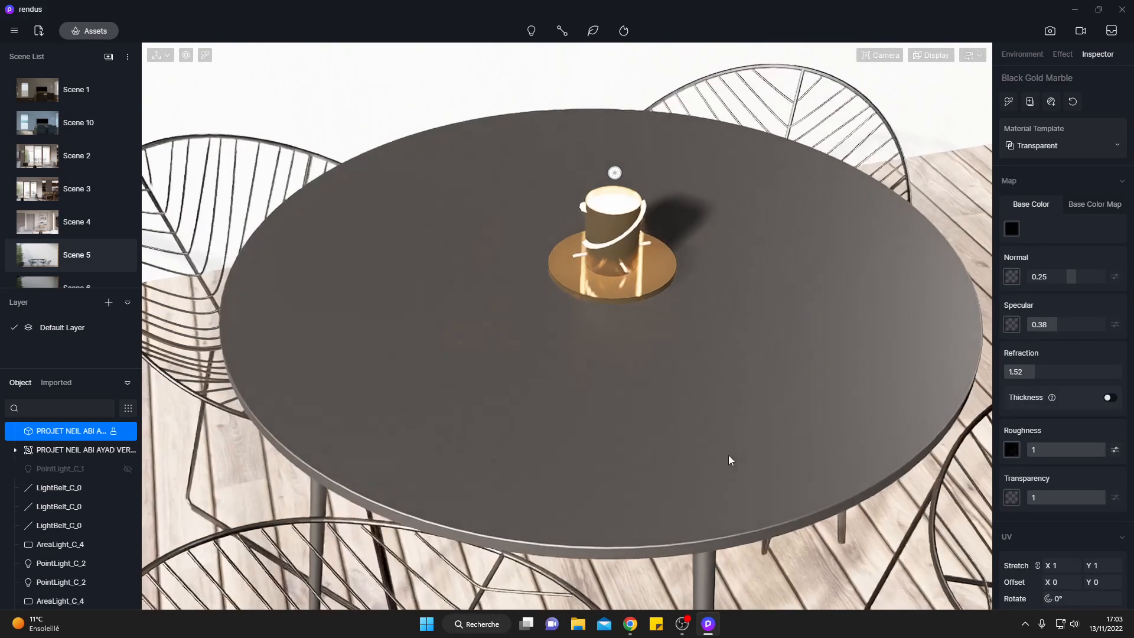
pyautogui.scroll(1, 768, 419)
pyautogui.moveTo(942, 65); pyautogui.dragTo(910, 68, button='middle')
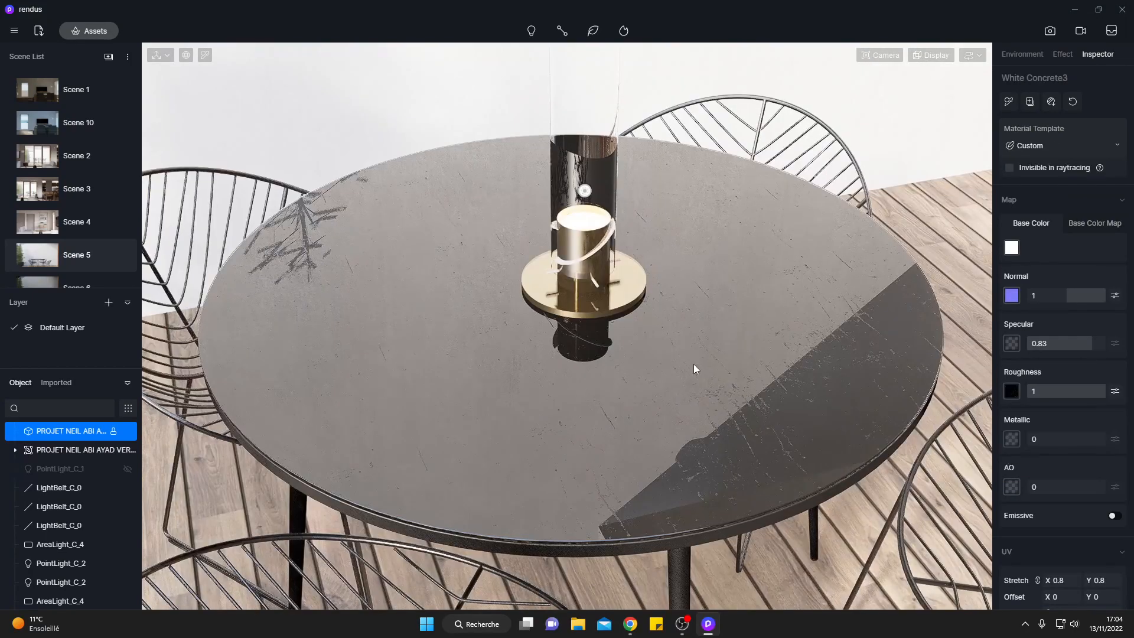
# - Examine the scratches, shadows and light reflections on the table top from several sides
pyautogui.moveTo(694, 364); pyautogui.dragTo(697, 381, button='right')
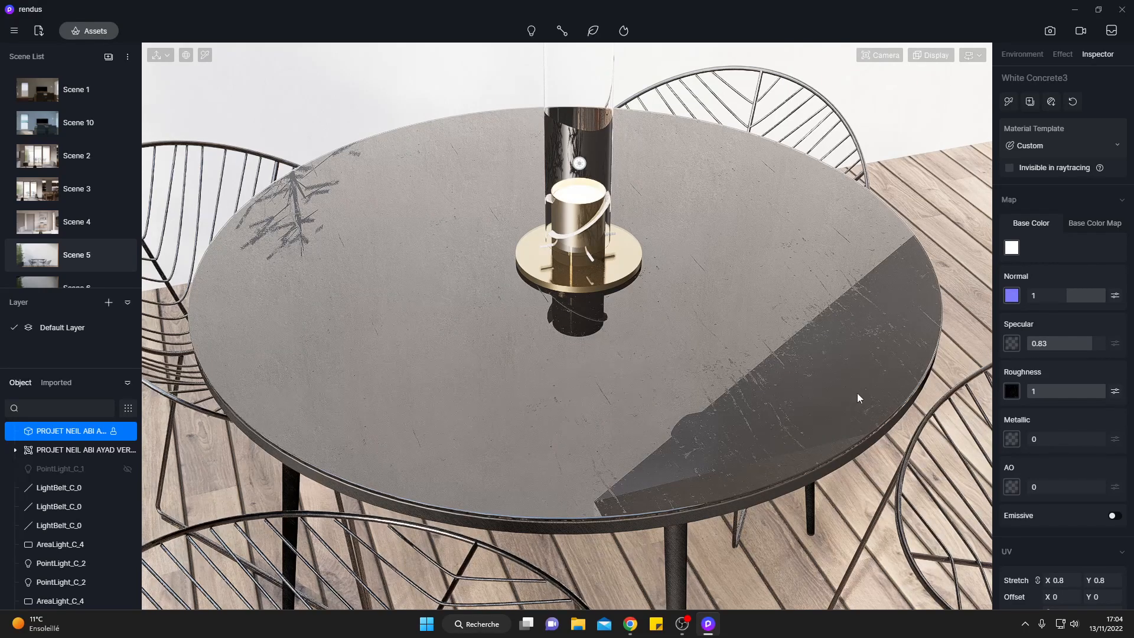
pyautogui.moveTo(665, 412); pyautogui.dragTo(515, 455, button='right')
pyautogui.press('a')
pyautogui.moveTo(715, 444)
pyautogui.mouseDown(button='right')
pyautogui.moveTo(707, 425)
pyautogui.moveTo(697, 442)
pyautogui.mouseUp(button='right')
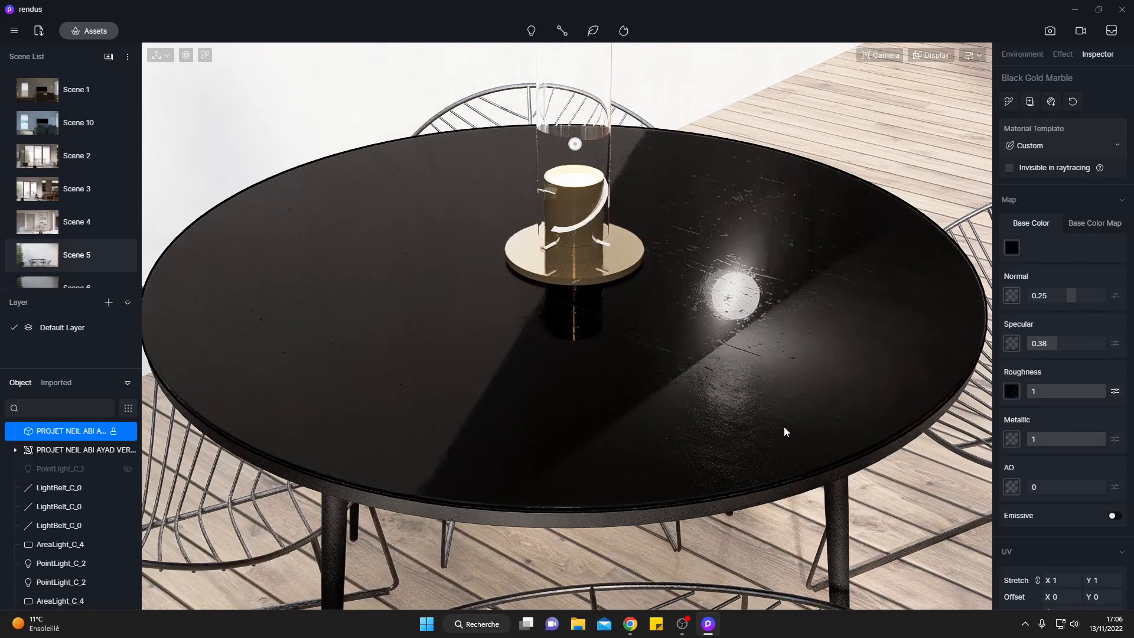
pyautogui.scroll(-2, 727, 371)
pyautogui.moveTo(728, 371); pyautogui.dragTo(719, 360, button='right')
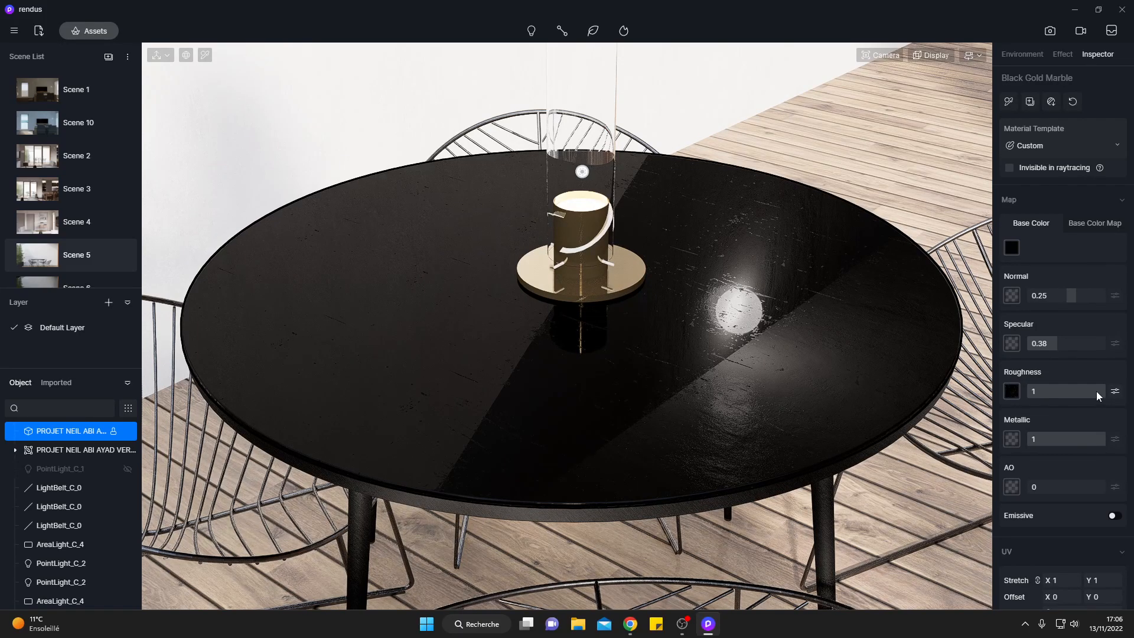
# - Lower the roughness value of the black metallic table top's material
pyautogui.moveTo(1095, 390); pyautogui.dragTo(1059, 393)
pyautogui.moveTo(806, 440); pyautogui.dragTo(644, 306, button='right')
pyautogui.press('s')
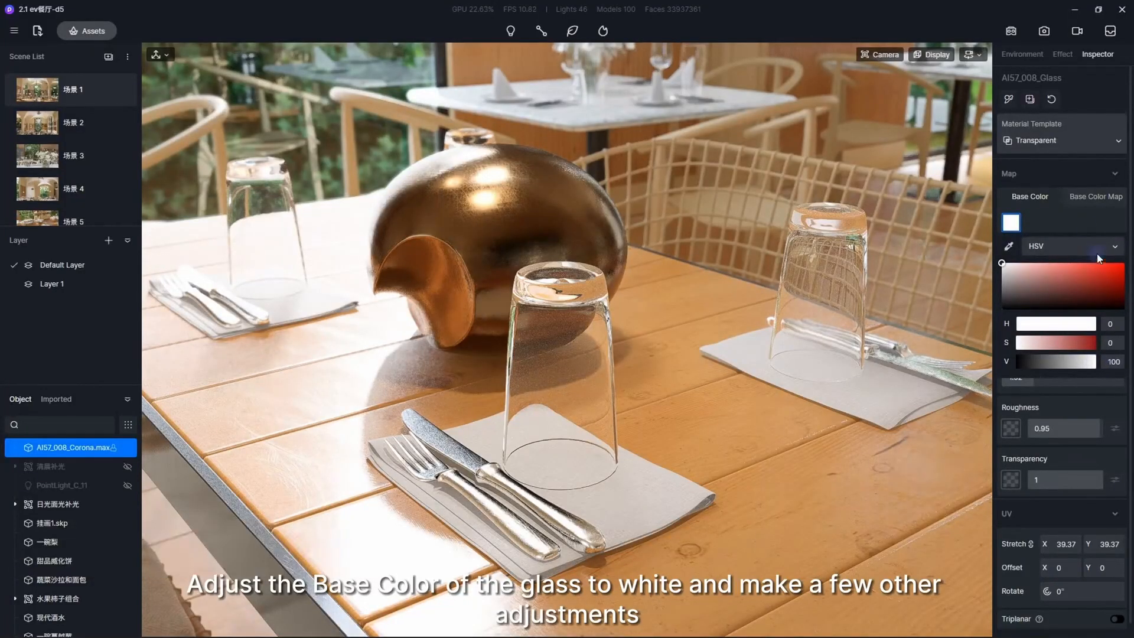
# - Finish editing the glass cups' white base color and set their roughness to 0
pyautogui.click(1083, 217)
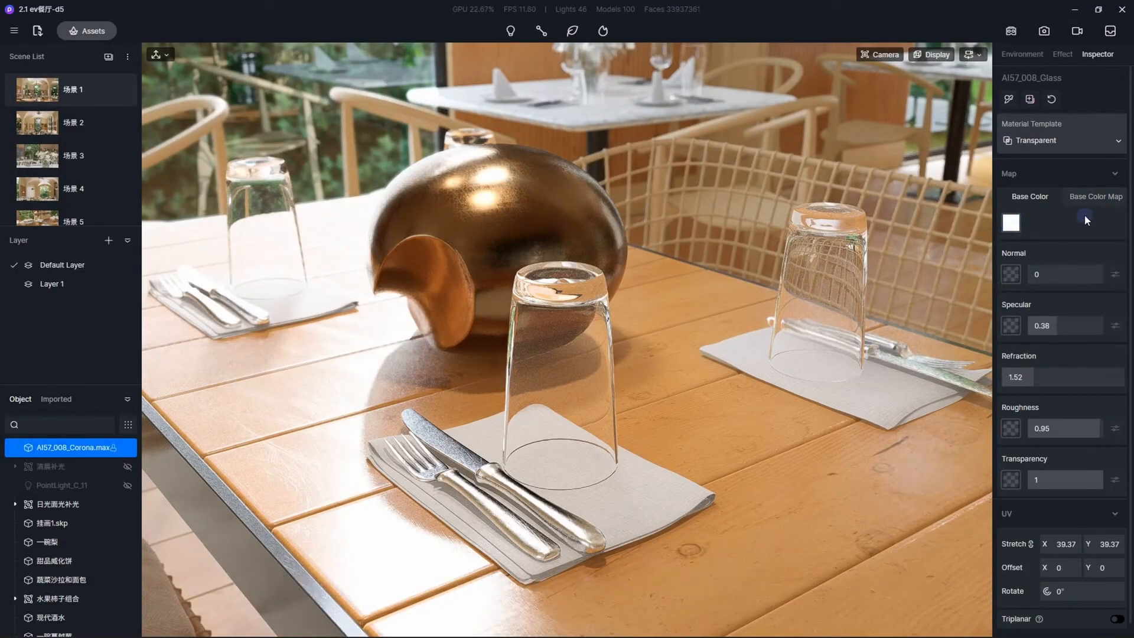
pyautogui.scroll(-1, 1084, 218)
pyautogui.moveTo(1093, 414); pyautogui.dragTo(983, 399)
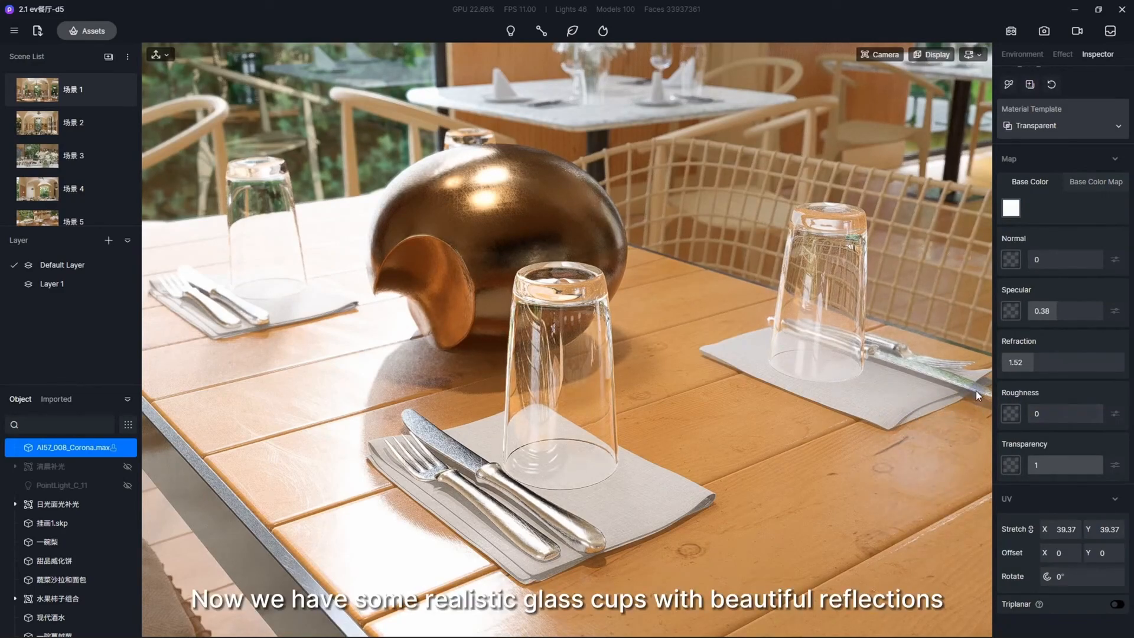
pyautogui.moveTo(703, 417); pyautogui.dragTo(702, 431, button='right')
pyautogui.press('w')
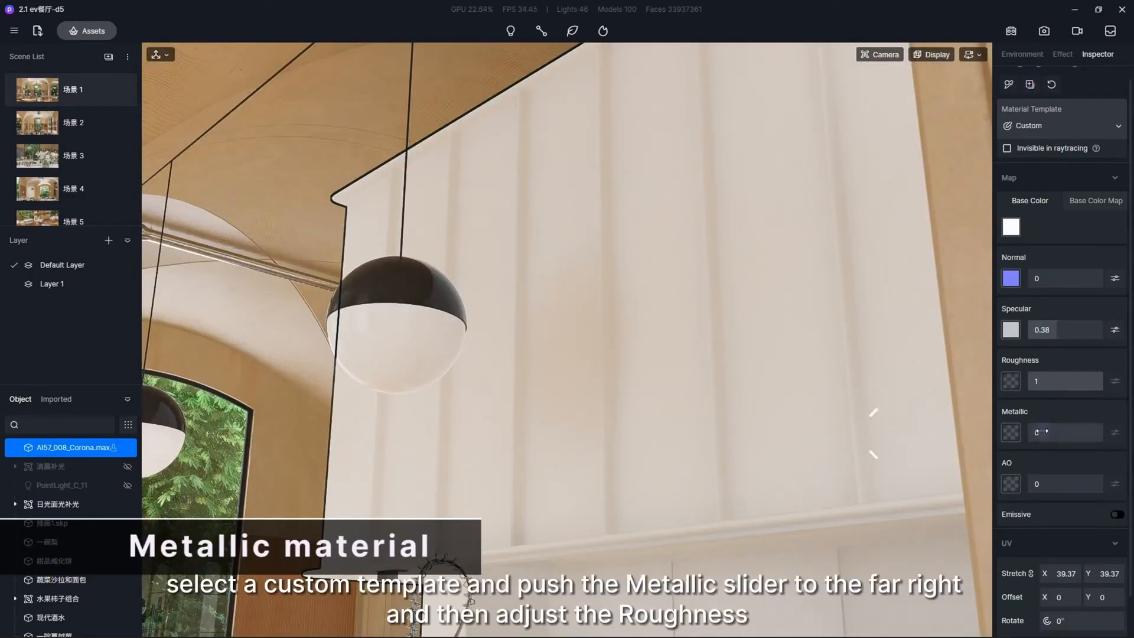
# - Make the white ribbed panelling behind the pendant lamp metallic by setting Metallic to 1 and Roughness to 0.17
pyautogui.moveTo(1042, 432); pyautogui.dragTo(1110, 431)
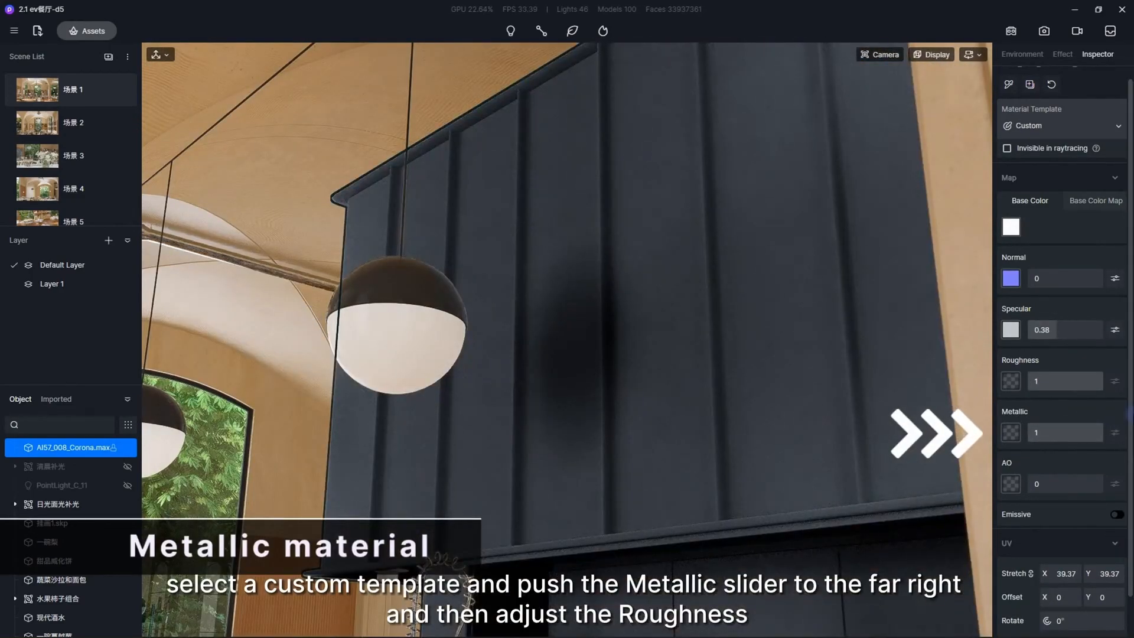
pyautogui.moveTo(1099, 381)
pyautogui.mouseDown()
pyautogui.moveTo(1023, 374)
pyautogui.moveTo(1041, 381)
pyautogui.mouseUp()
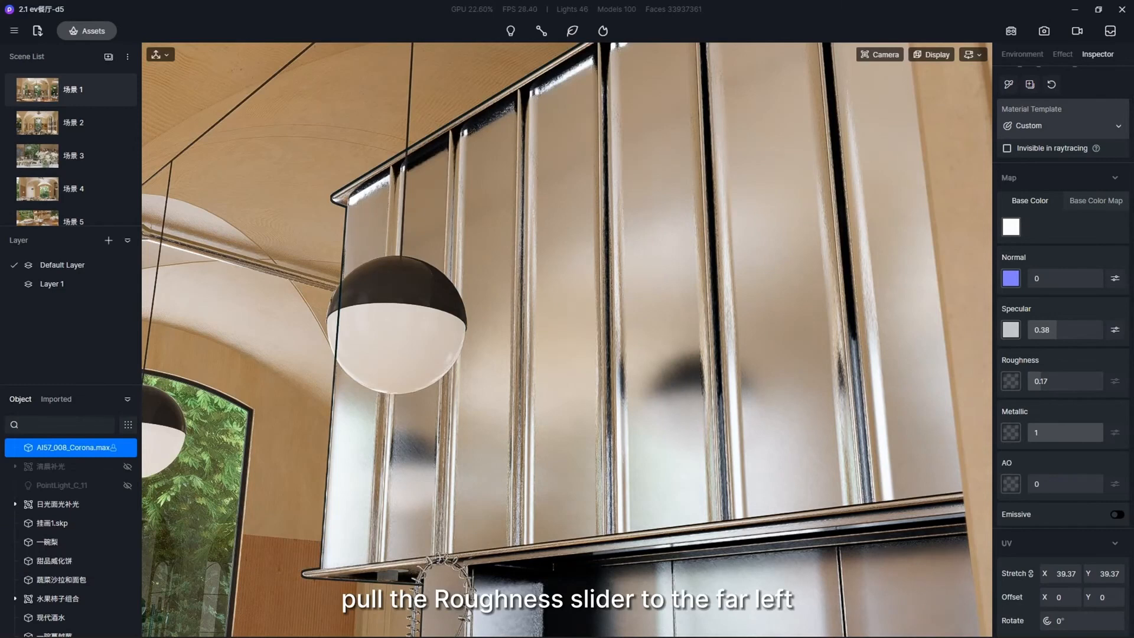
pyautogui.click(1011, 381)
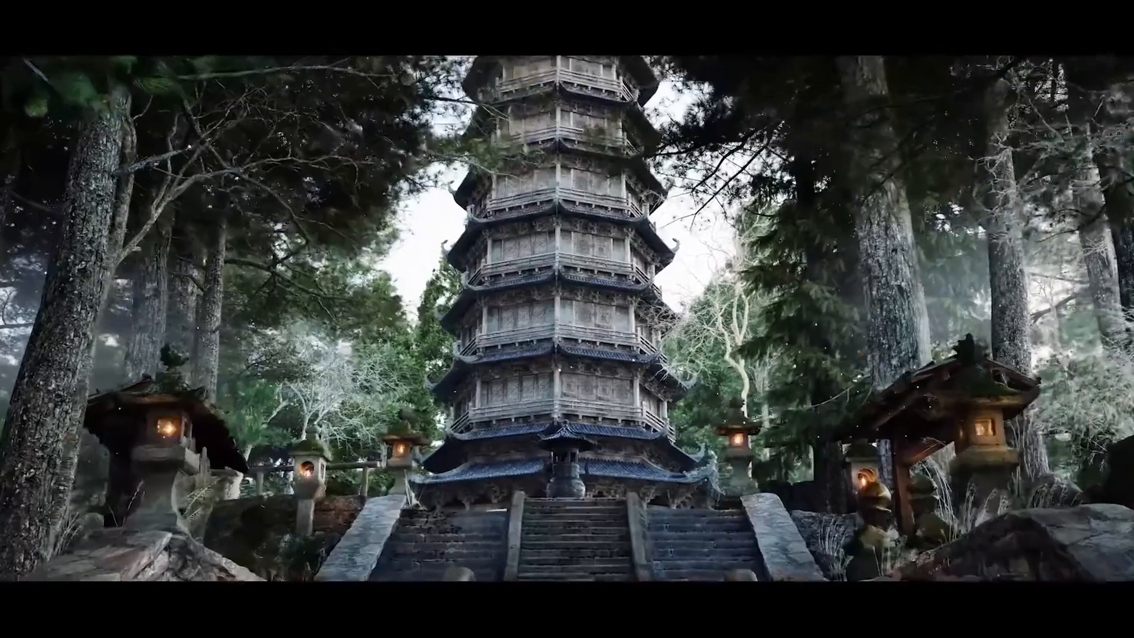